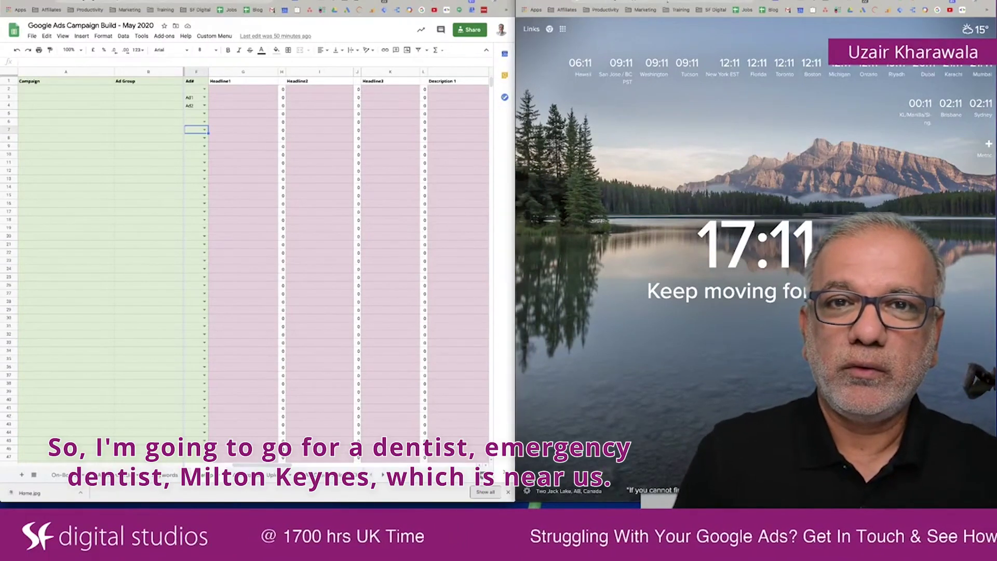
- Search Google for "emergency dentist milton keynes" in the browser window beside the spreadsheet
left_click(688, 66)
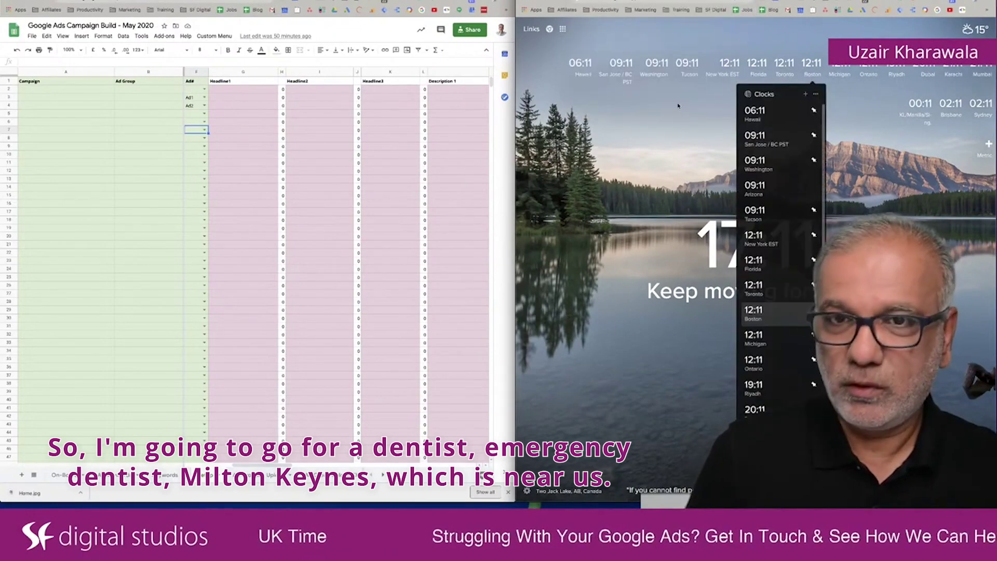
key("super+l")
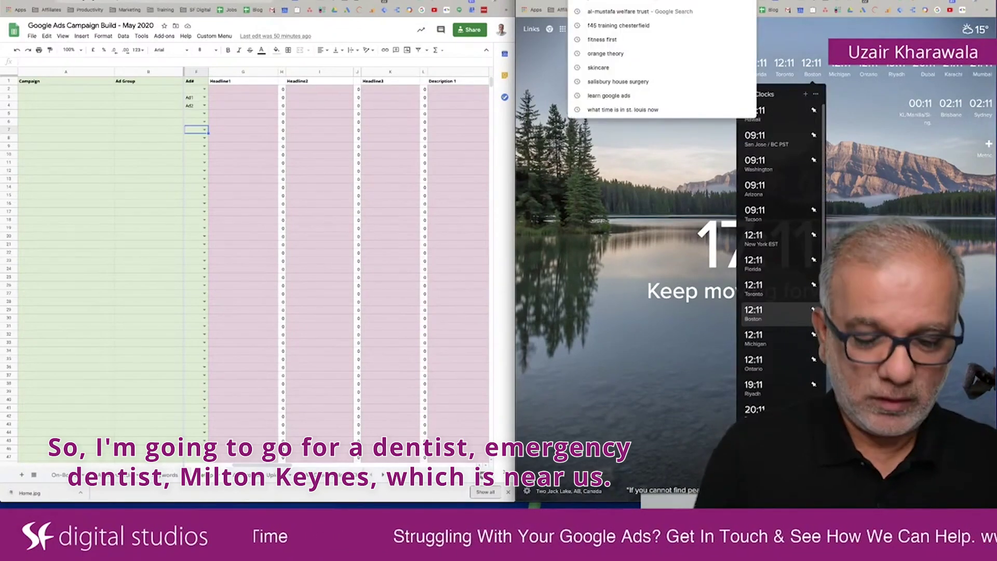
type("em")
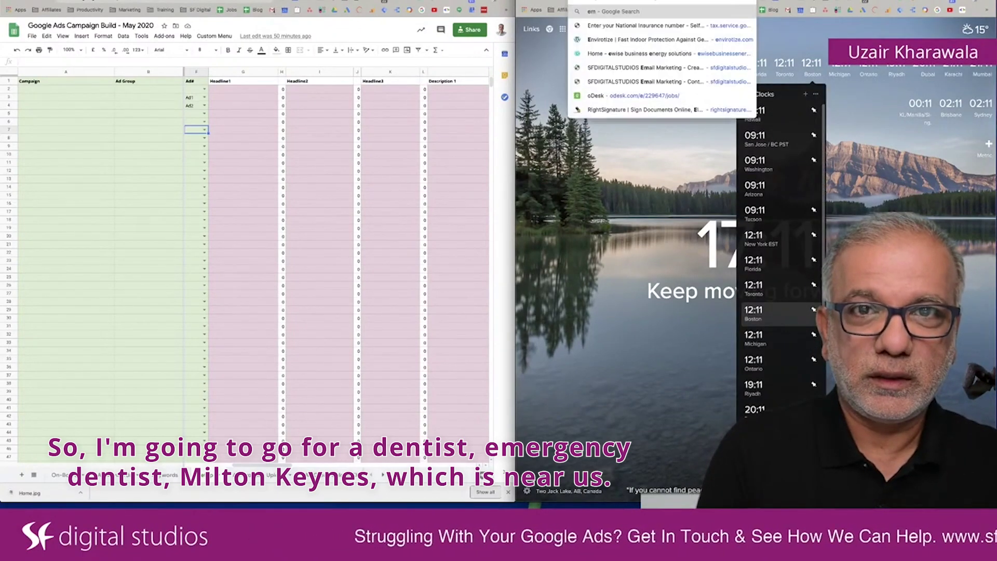
type("ergency dentist milton keynes")
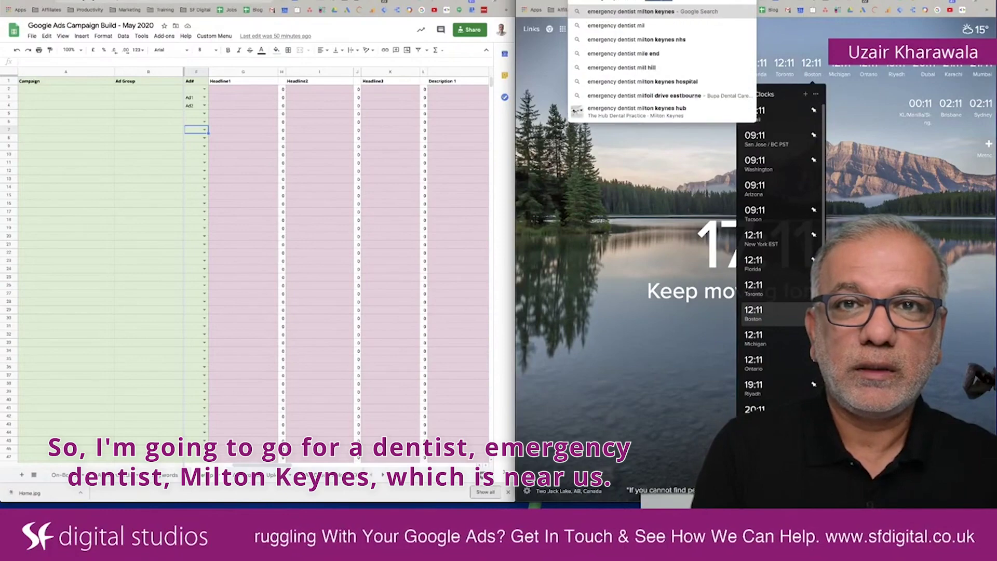
key("Return")
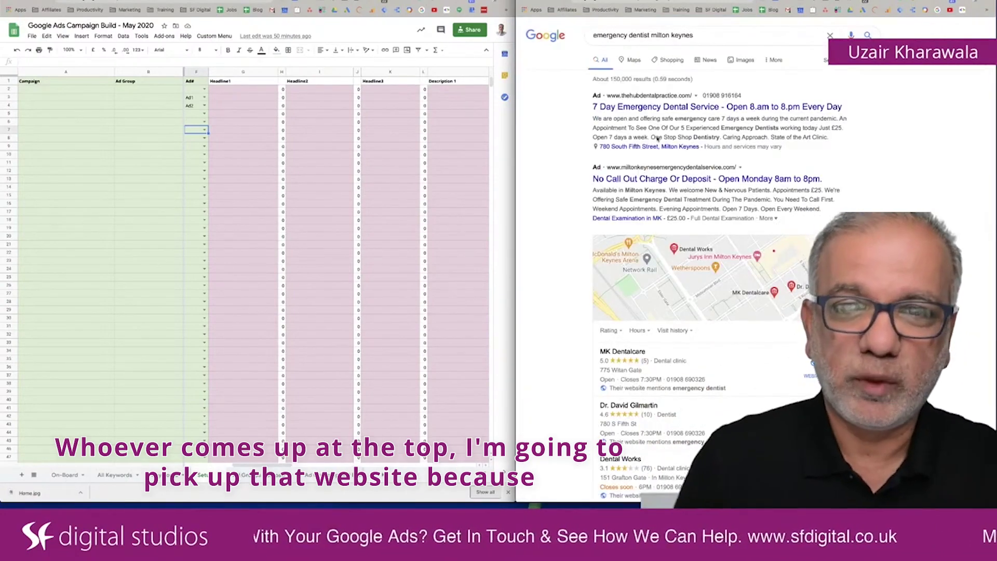
- Open the first organic search result, The Hub Dental Practice's 24-hour emergency dentist page, below the ads and map listings
scroll(657, 143, "down", 5)
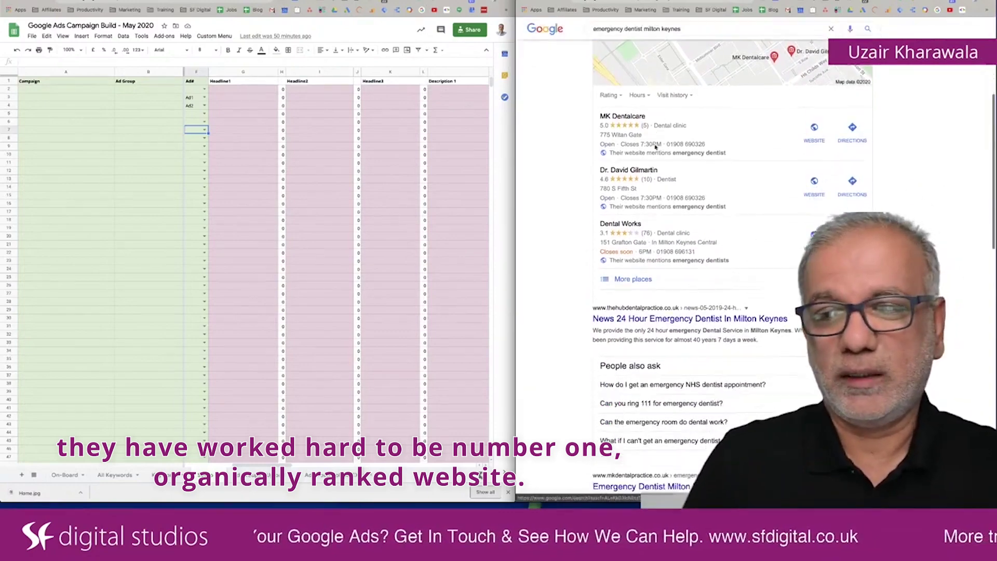
scroll(656, 147, "down", 3)
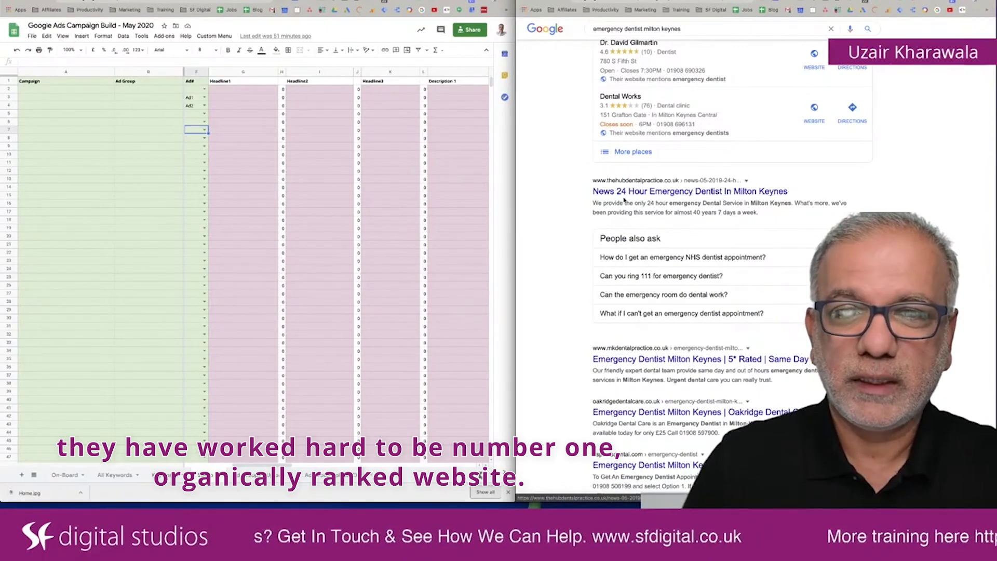
left_click(612, 192)
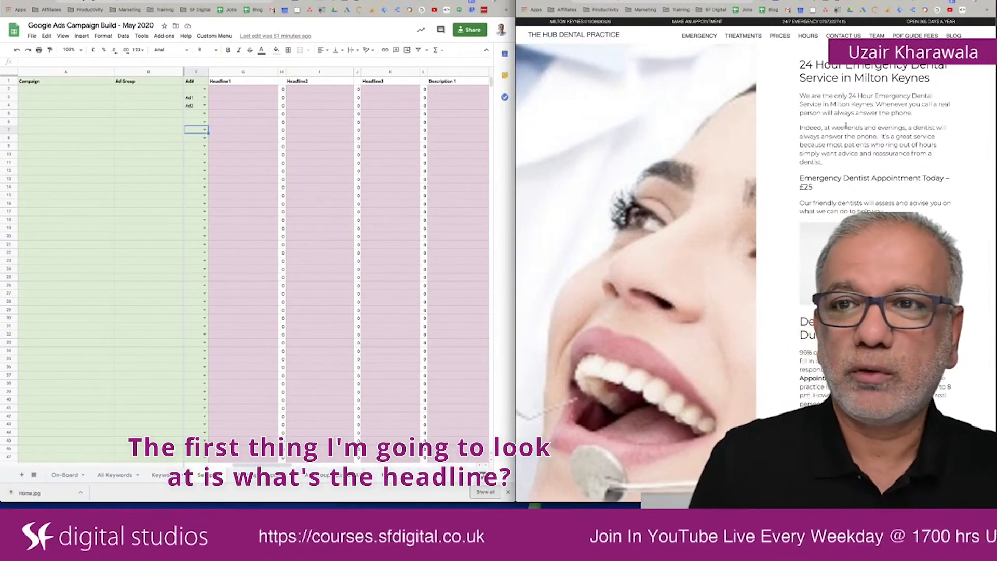
- Using the landing page's heading as a basis, enter "24-Hr Emergency Dental Clinic" as Headline1 for Ad1
left_click_drag(800, 65, 919, 78)
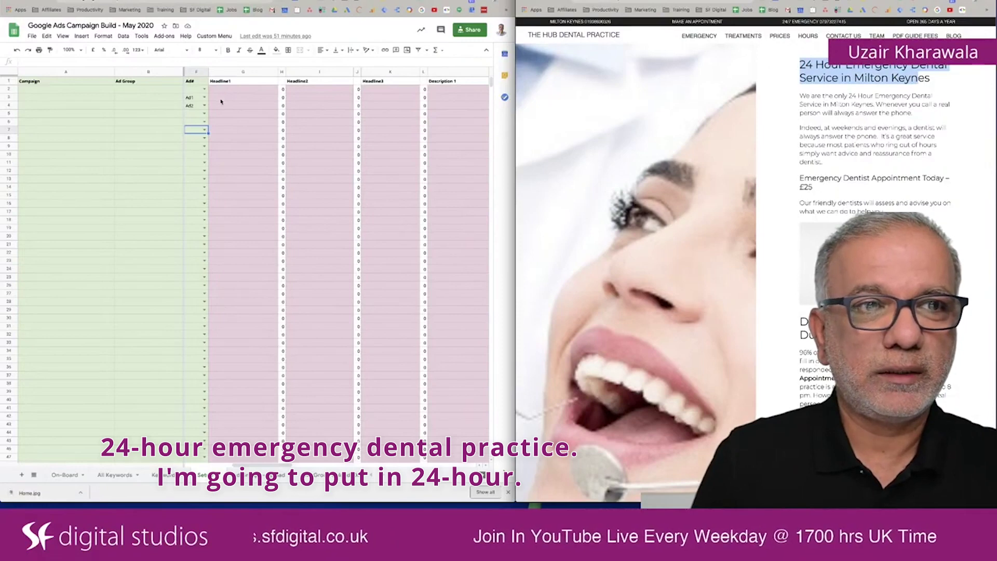
left_click(221, 98)
type("24-Hour")
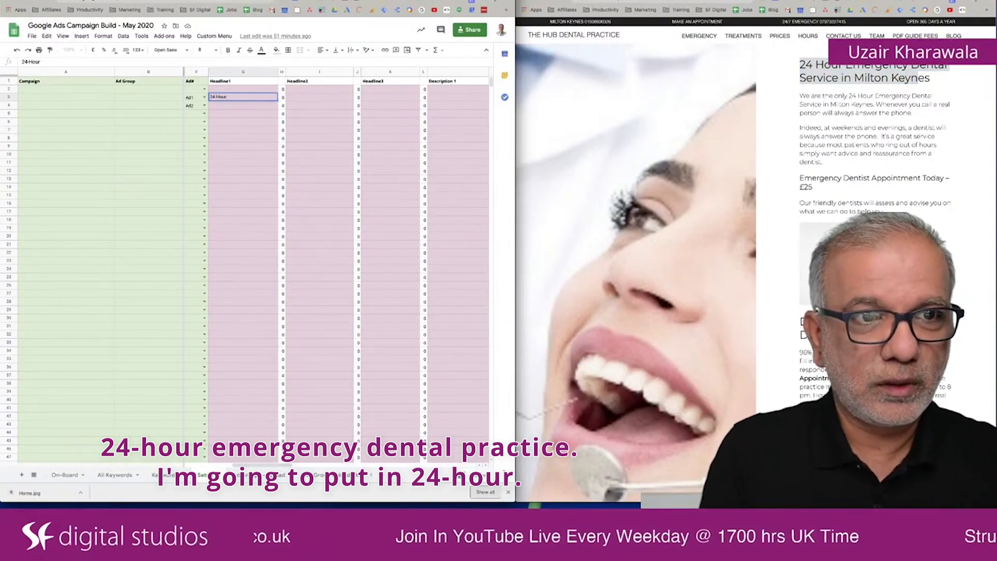
key("BackSpace")
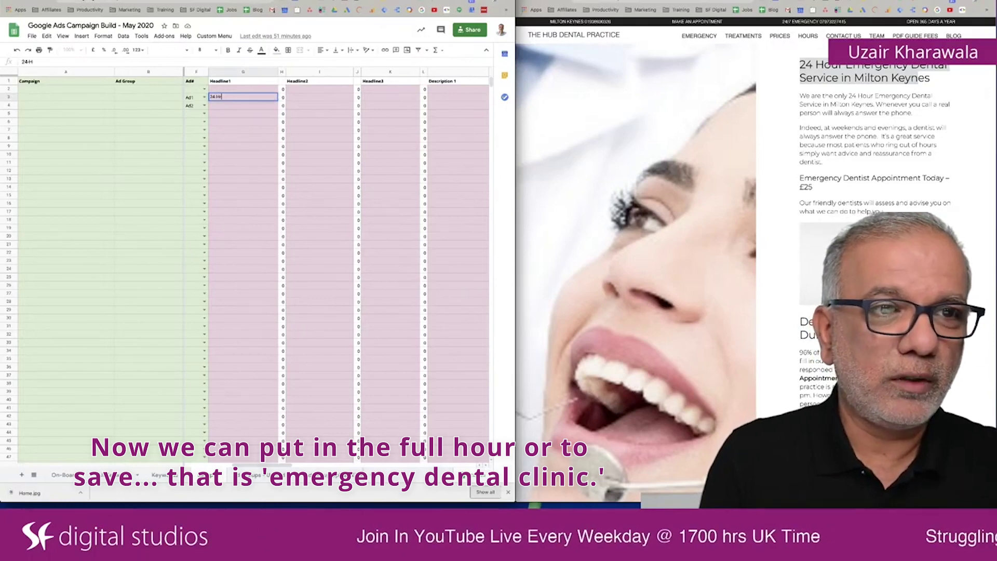
type("r Emergency Denta")
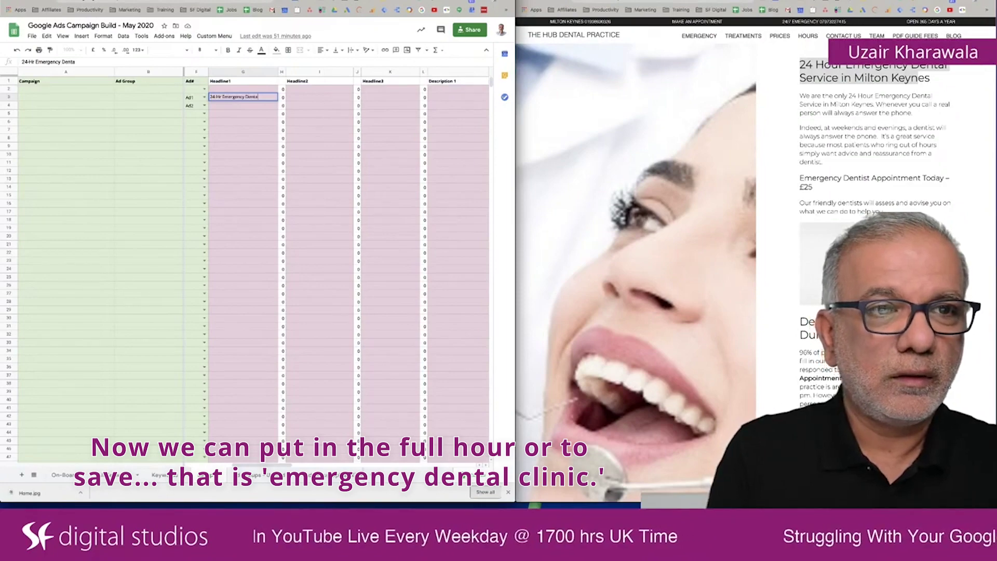
type("l Clin")
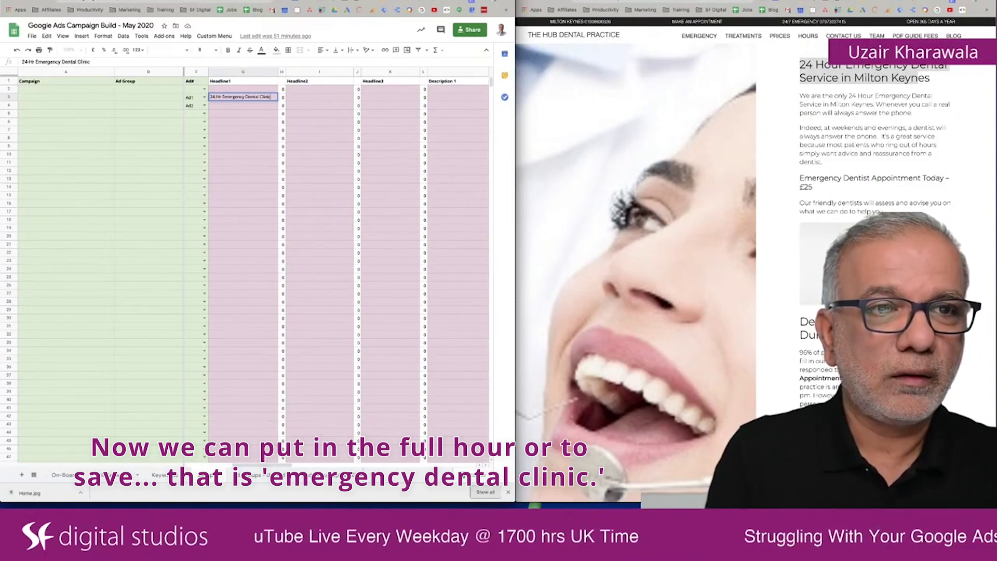
type("ic")
key("Return")
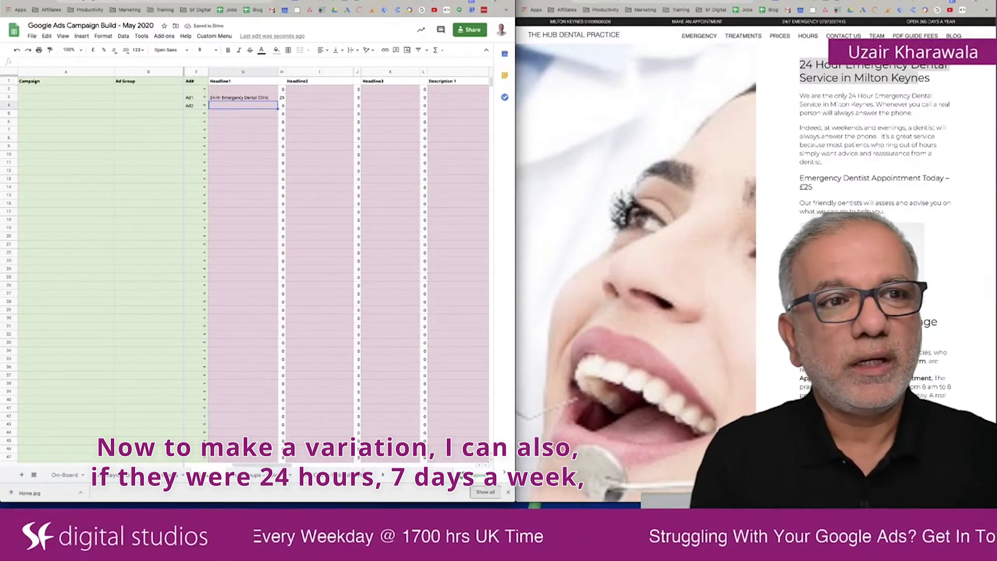
- Check the clinic's page for opening details and enter "24/7 Emergency Dental Clinic" as Headline1 for Ad2
type("24")
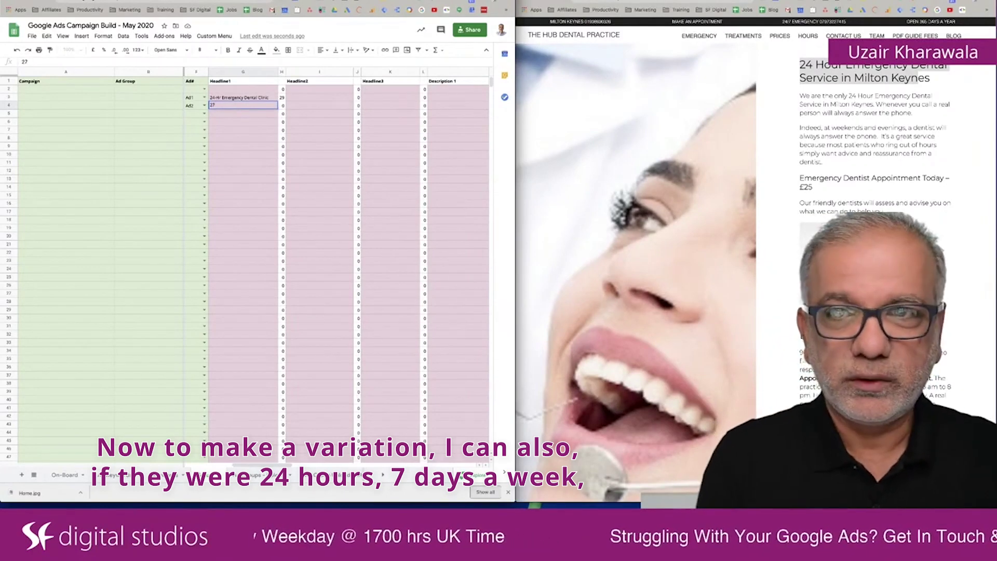
key("BackSpace")
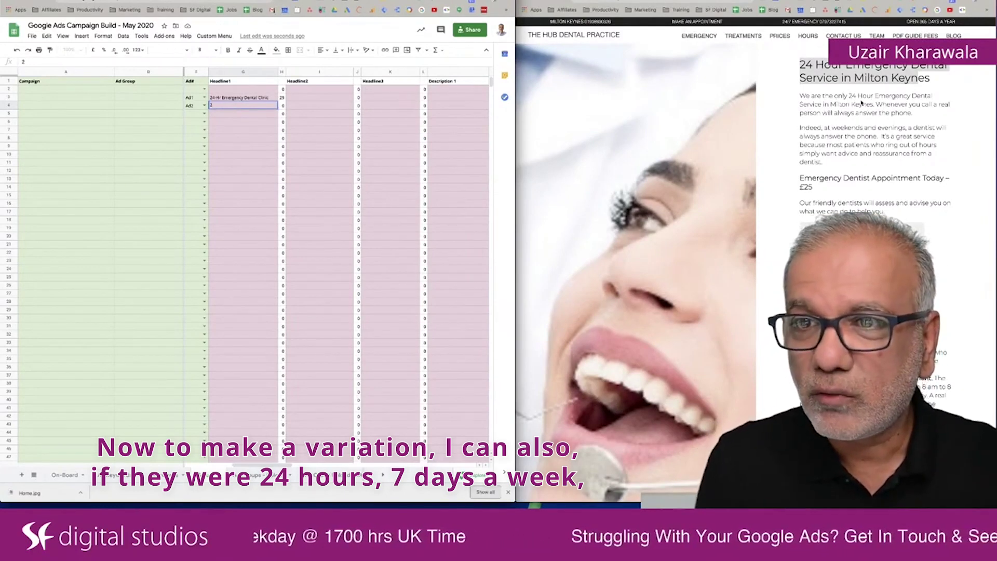
scroll(876, 136, "down", 2)
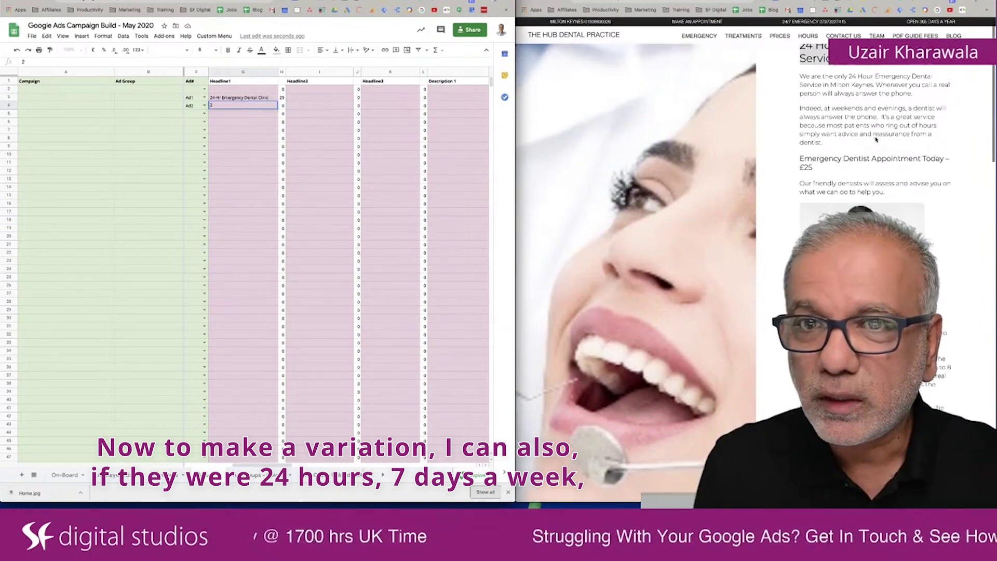
scroll(876, 138, "down", 10)
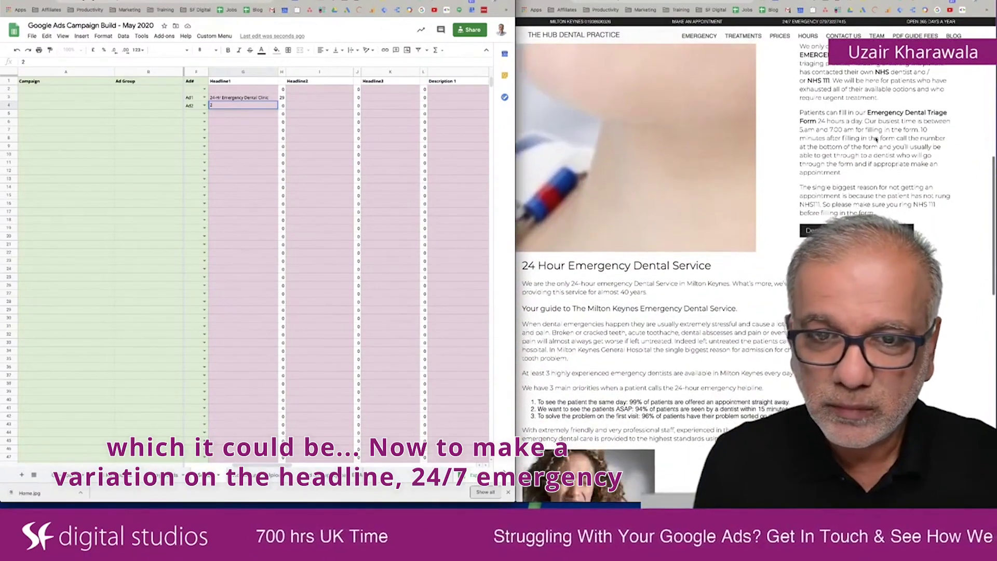
scroll(876, 140, "up", 10)
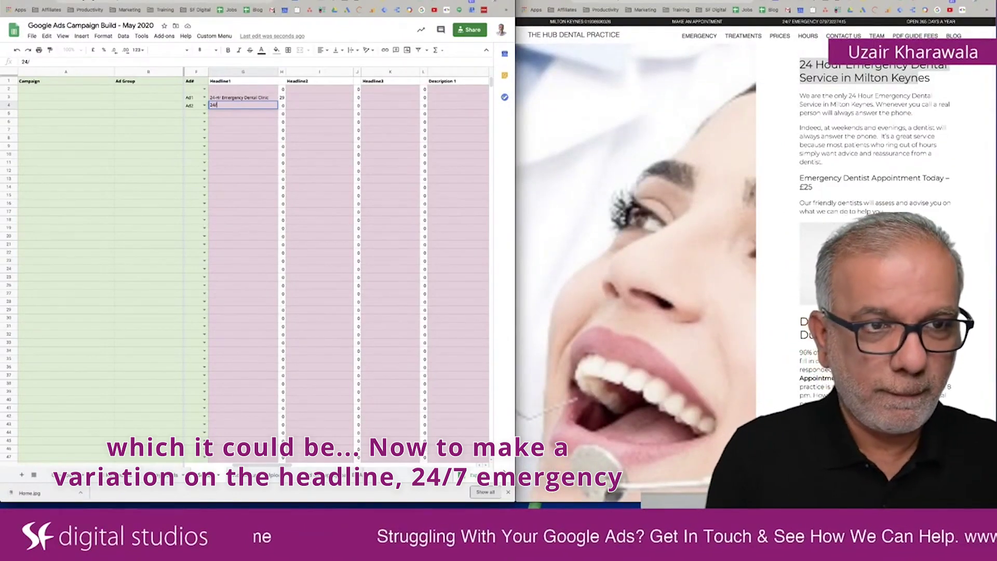
type("24/7 Emer")
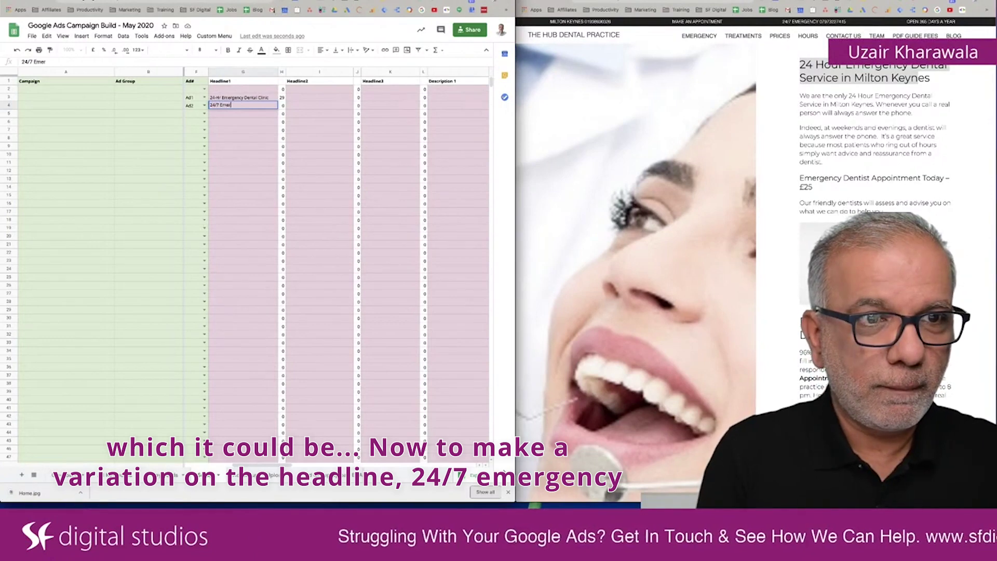
type("gency Dental Clinic")
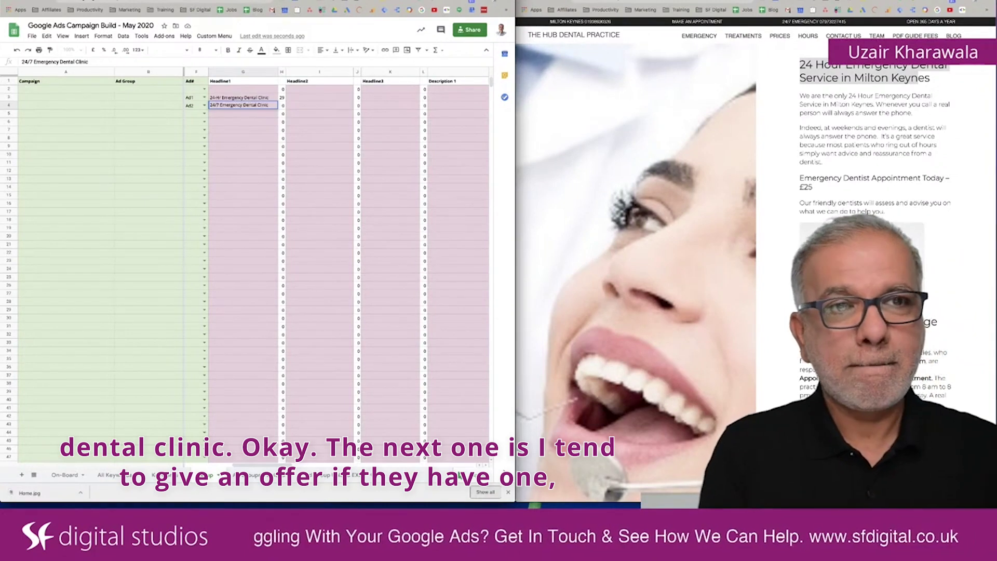
- Review the clinic page's appointment offer and fill Headline2 for Ad1 and Ad2 with "From Only £25. Book Now"
left_click(319, 98)
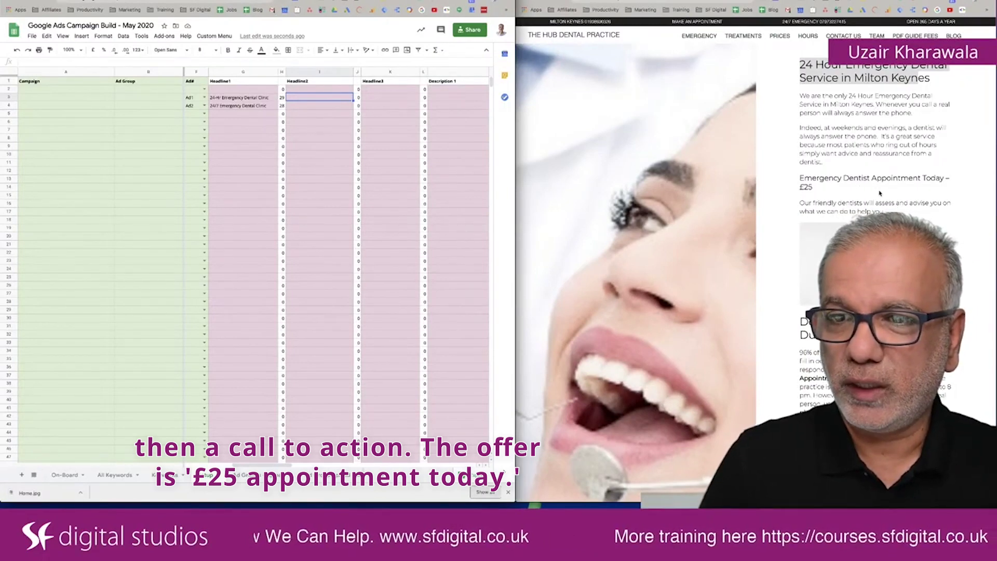
scroll(880, 193, "down", 3)
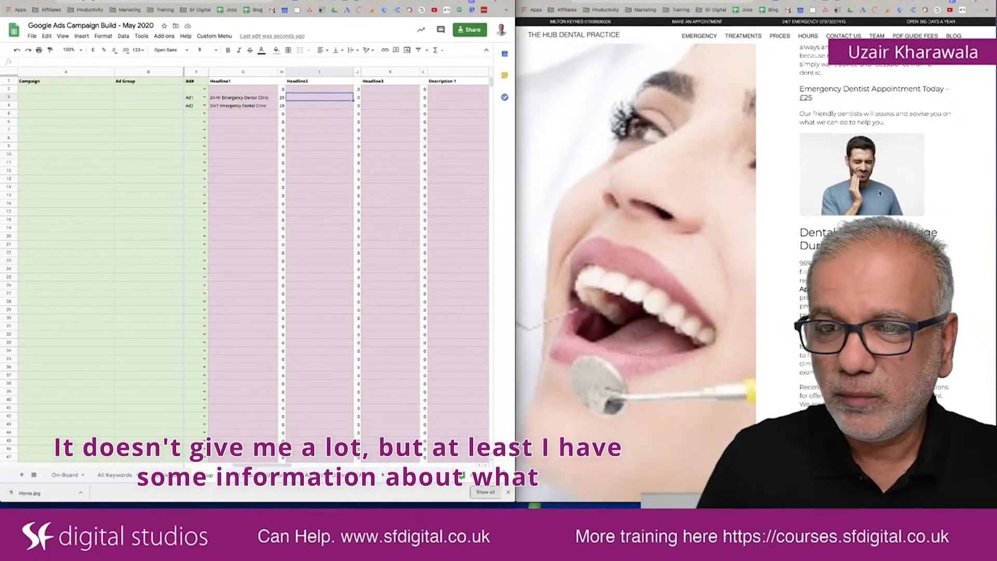
scroll(880, 194, "down", 1)
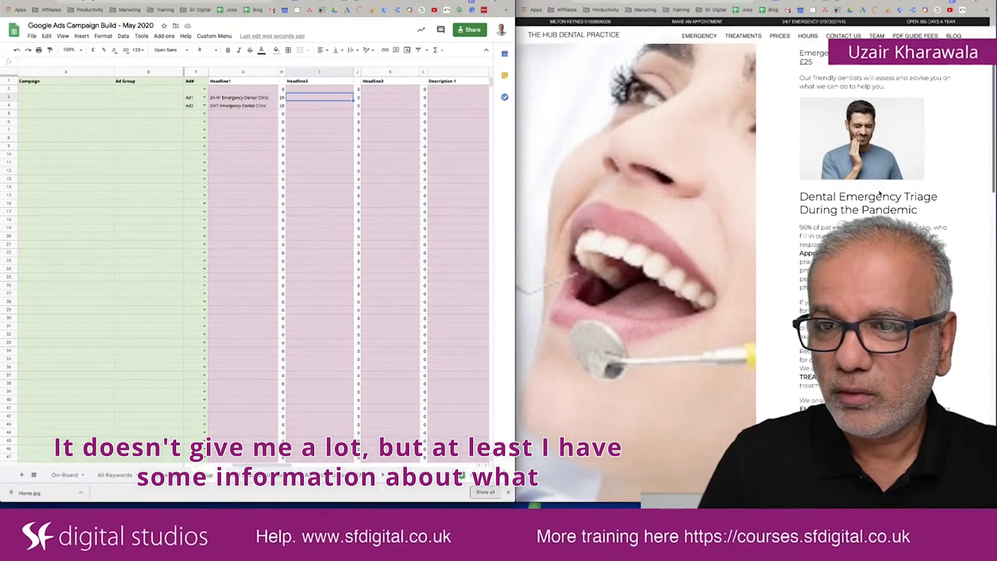
scroll(880, 193, "down", 2)
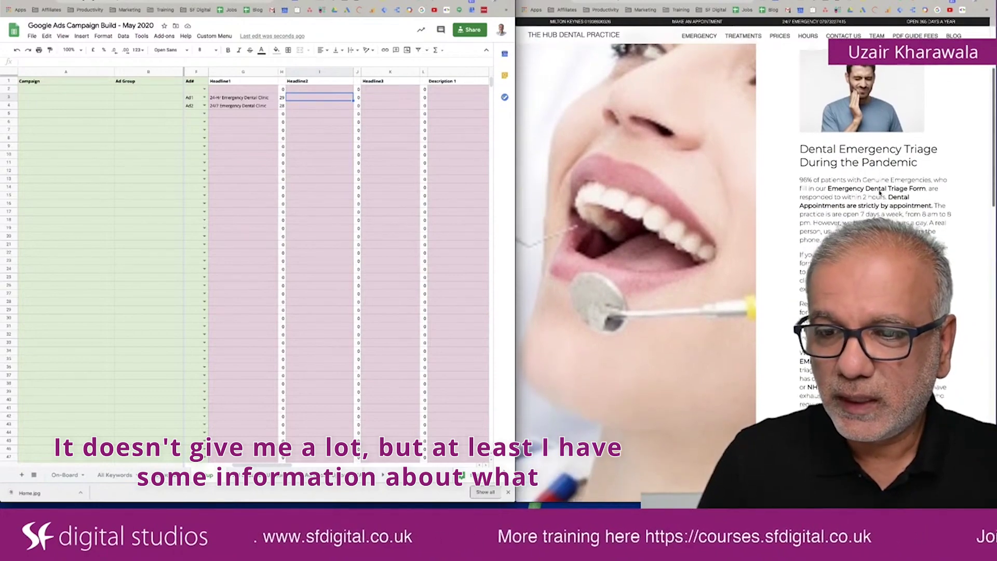
scroll(880, 193, "up", 5)
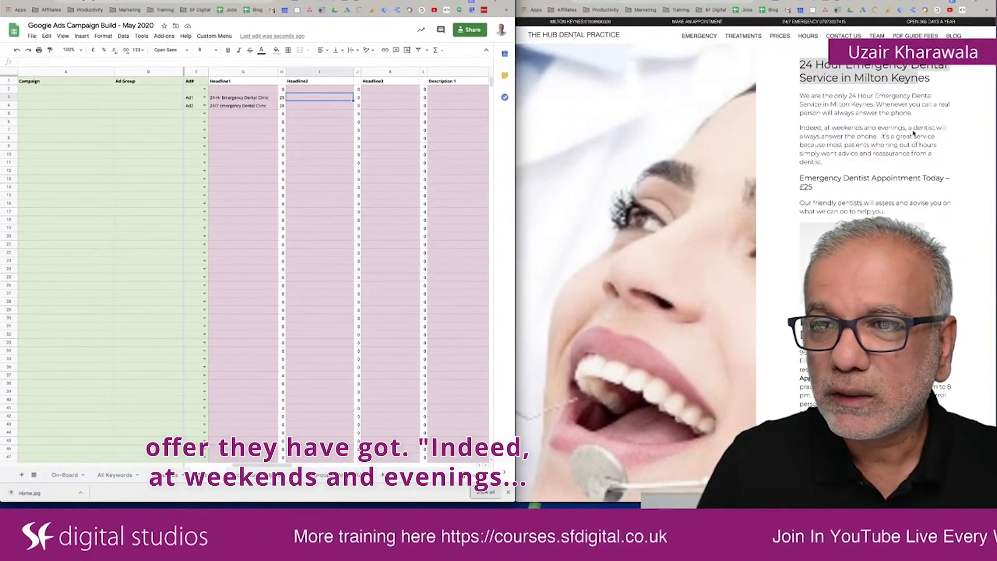
type("From")
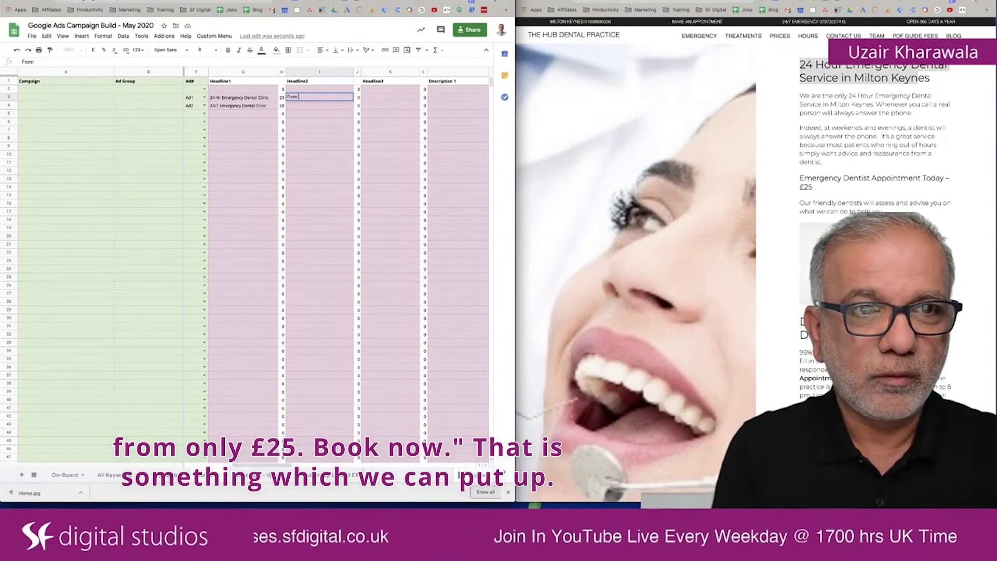
type(" Onl")
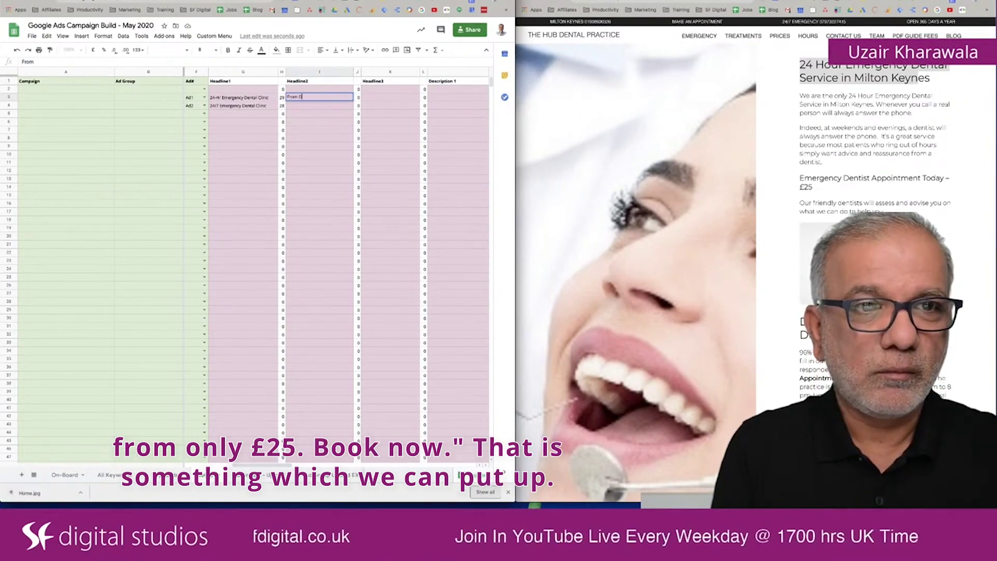
key("BackSpace")
key("BackSpace")
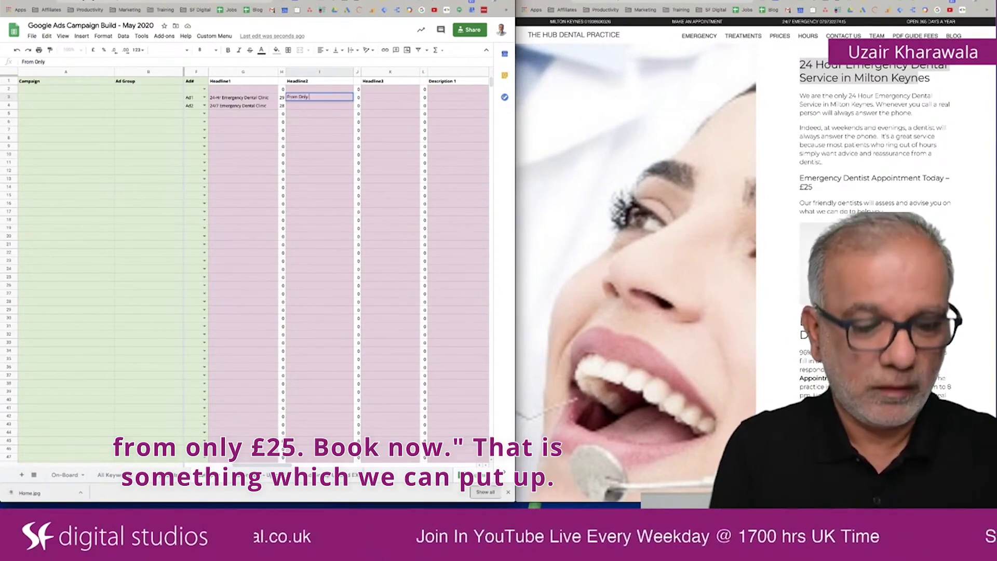
type("nly £25")
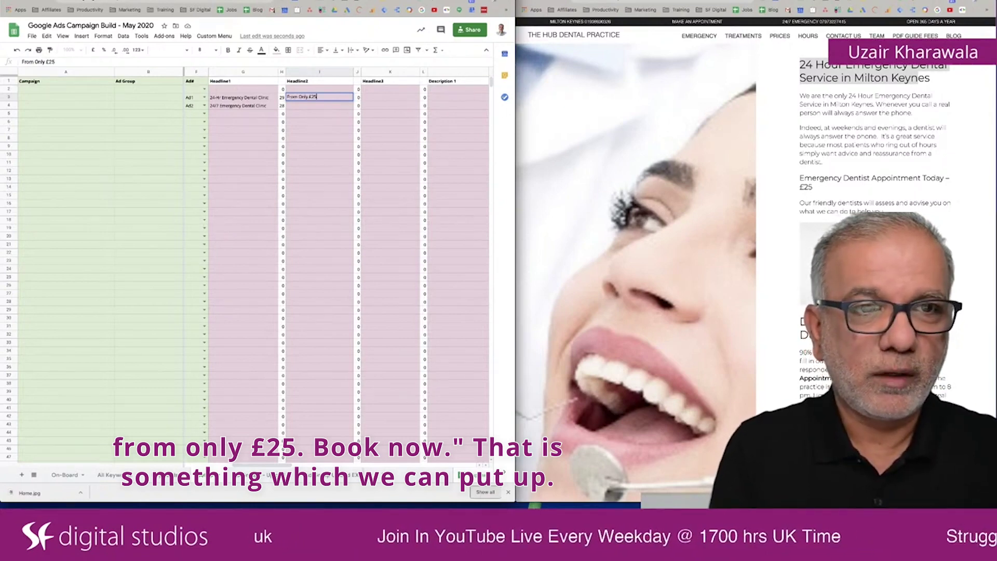
type(". Book Now")
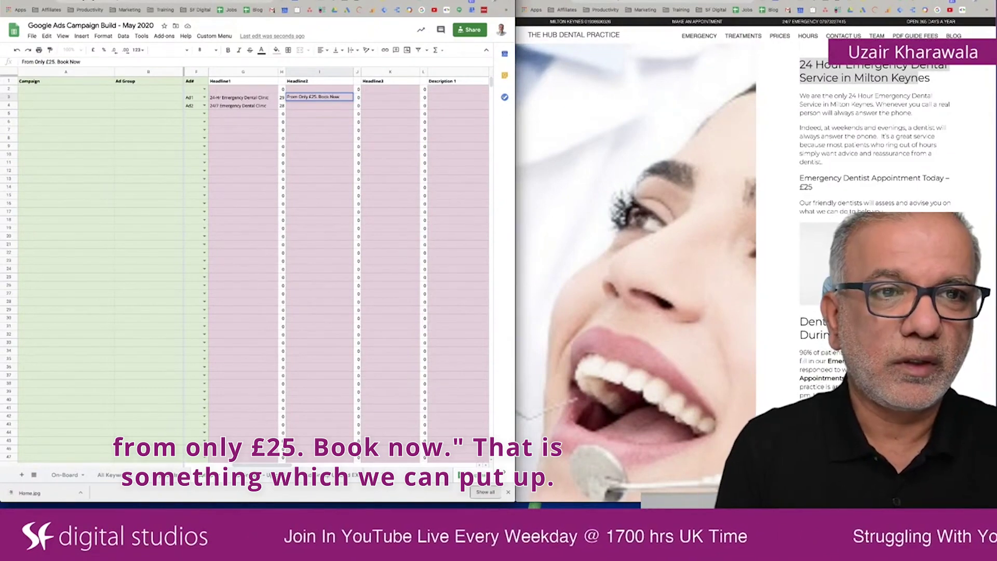
left_click(390, 97)
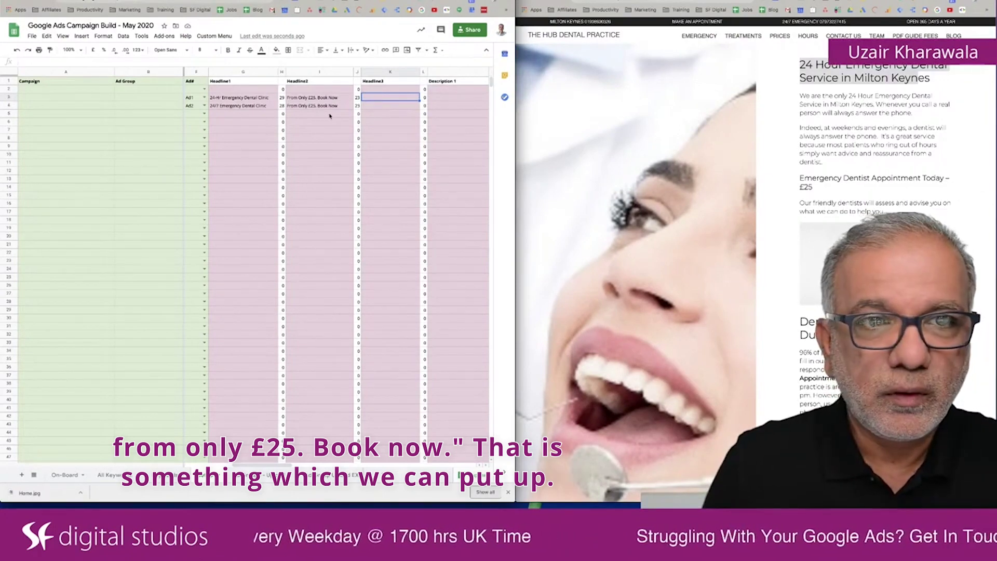
- Replace "Book" with "Call" in Ad2's Headline2 so it reads "From Only £25. Call Now"
scroll(841, 214, "down", 3)
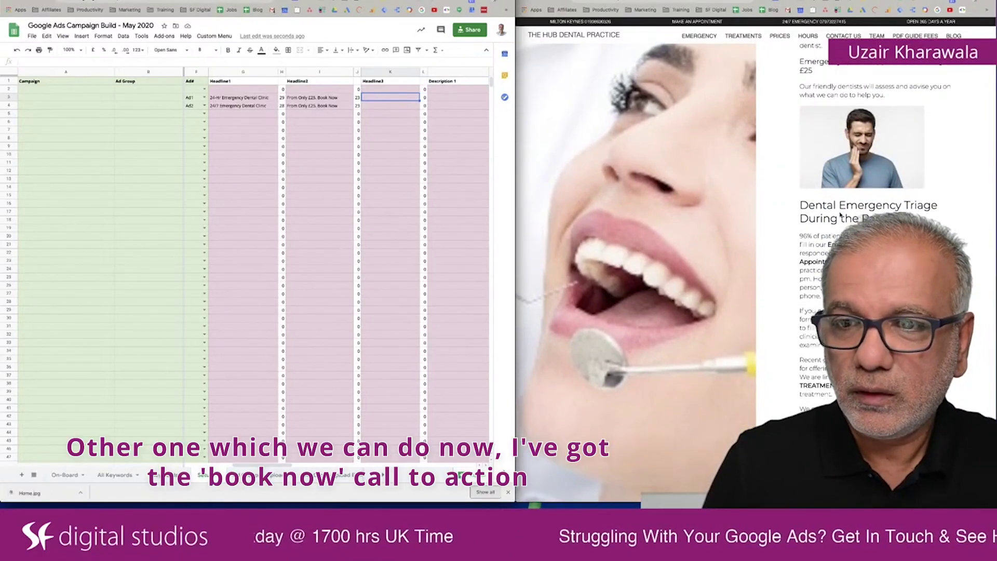
double_click(322, 106)
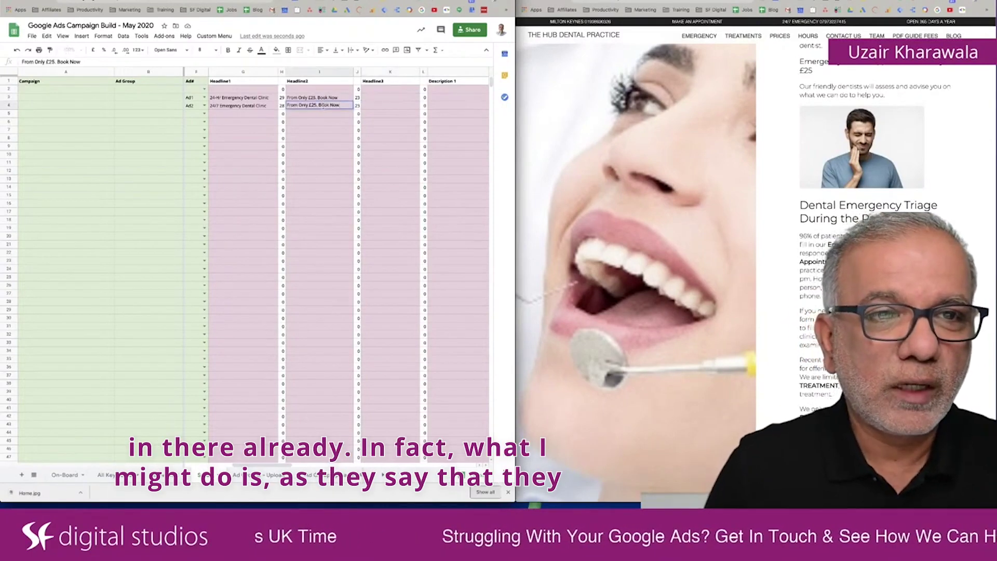
double_click(323, 105)
type("Call")
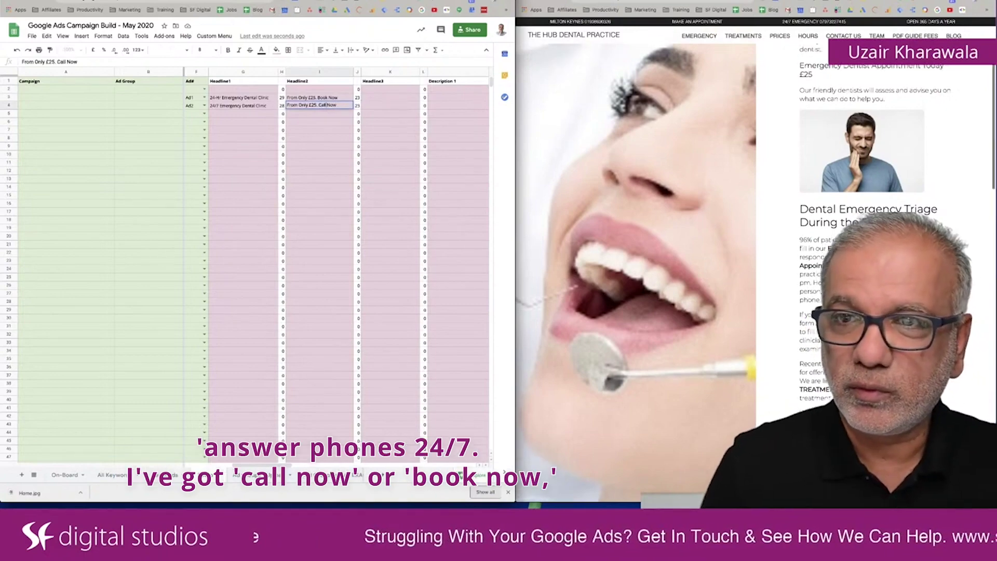
- Look through the clinic's landing page for selling points and enter "Est. 40+ Years. Free Parking" as Headline3 for Ad1
left_click(306, 131)
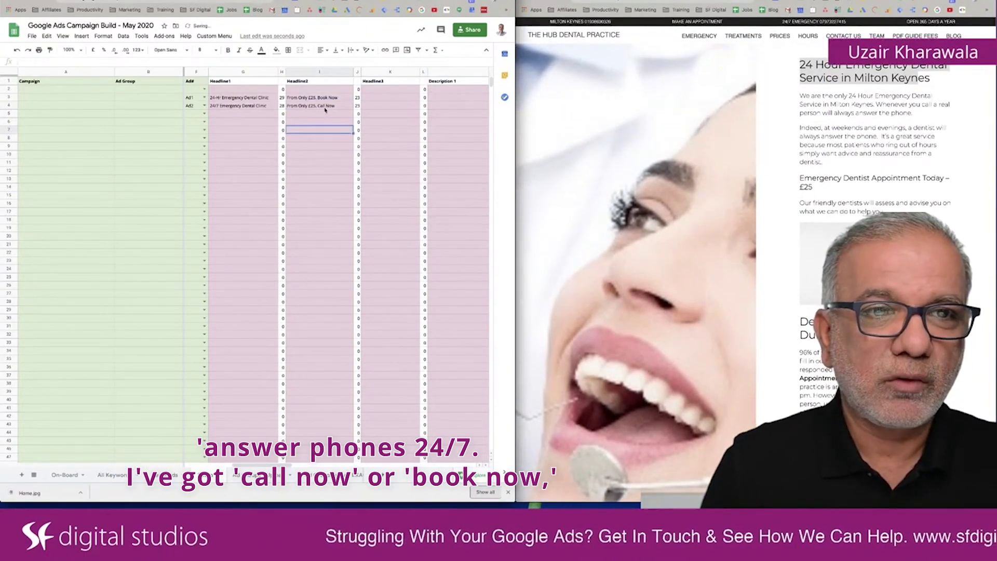
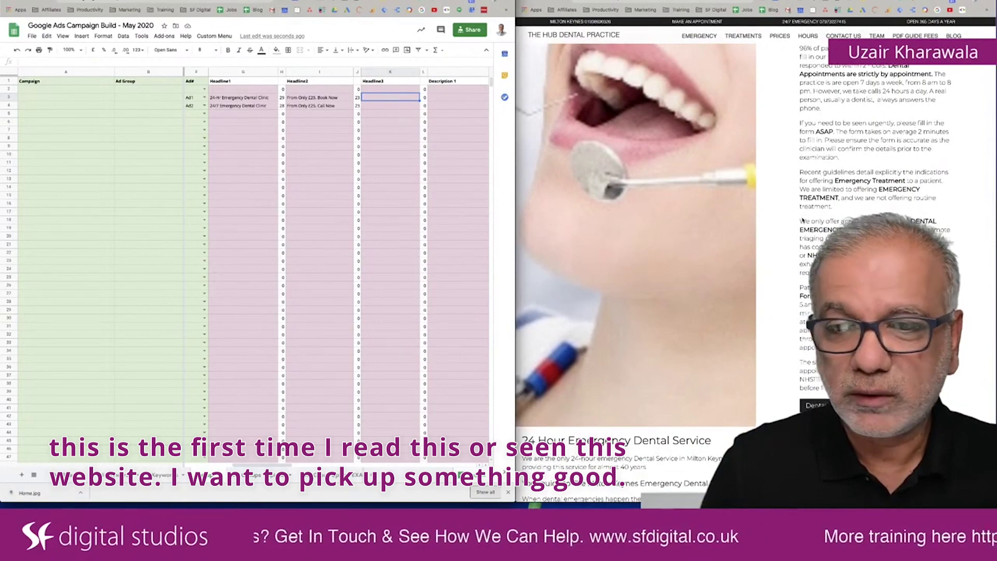
scroll(803, 221, "down", 5)
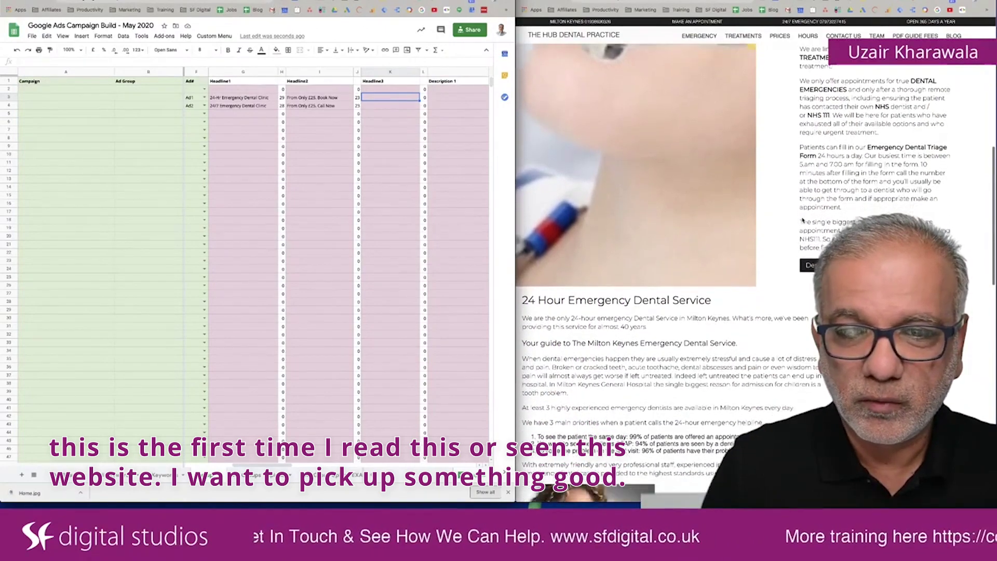
scroll(803, 220, "down", 4)
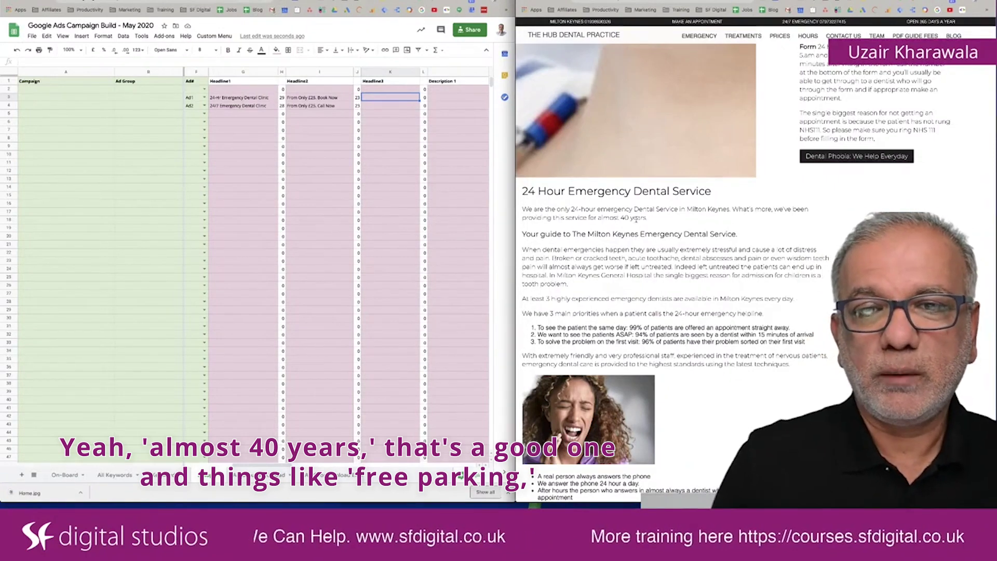
double_click(378, 95)
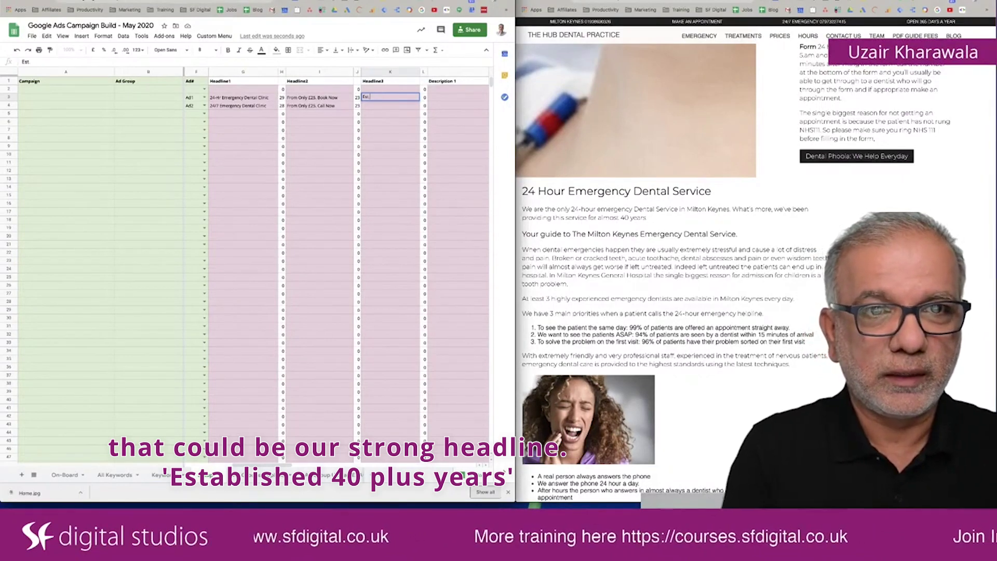
type("Est. 40")
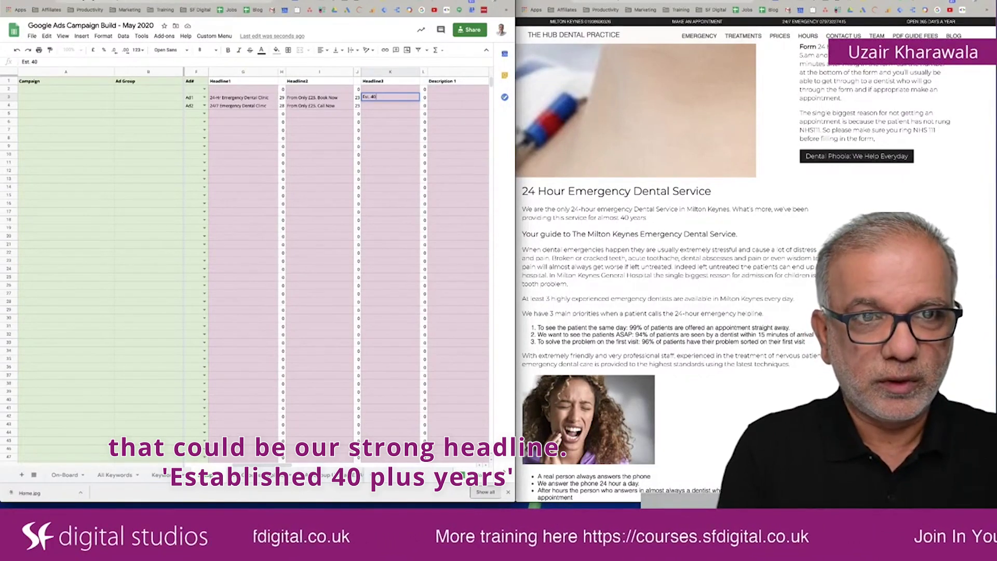
type("+ Y")
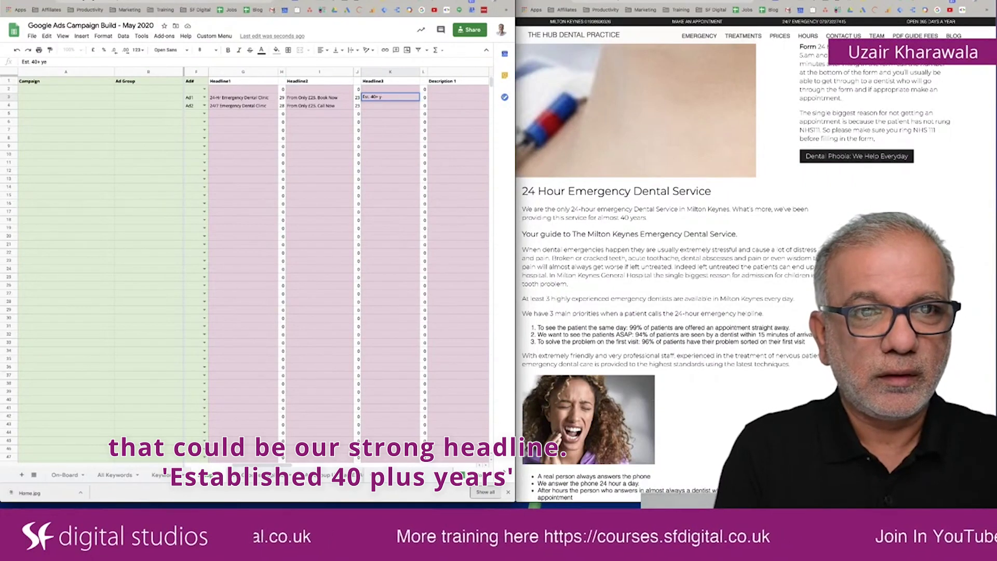
type("ears.")
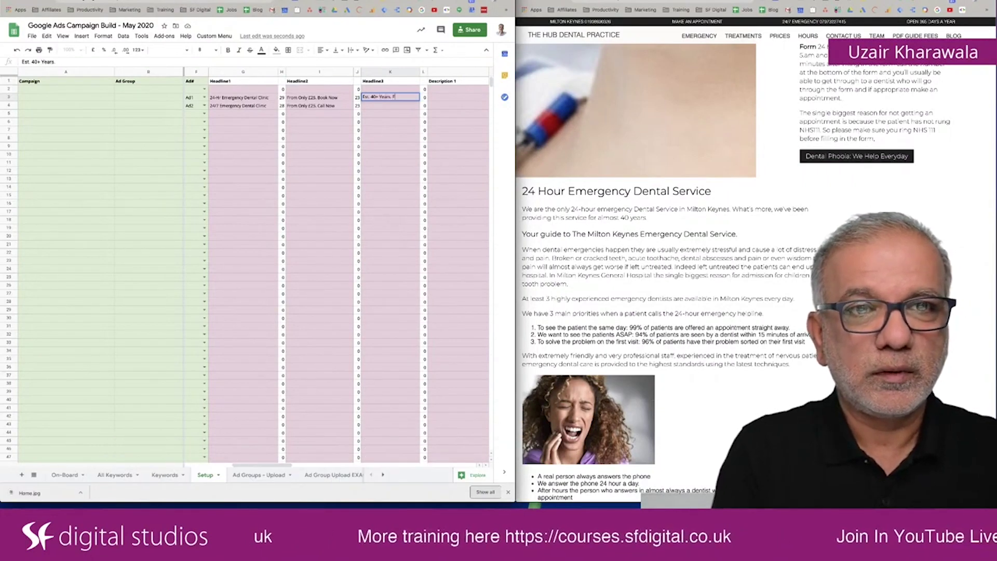
type(" Free Pa")
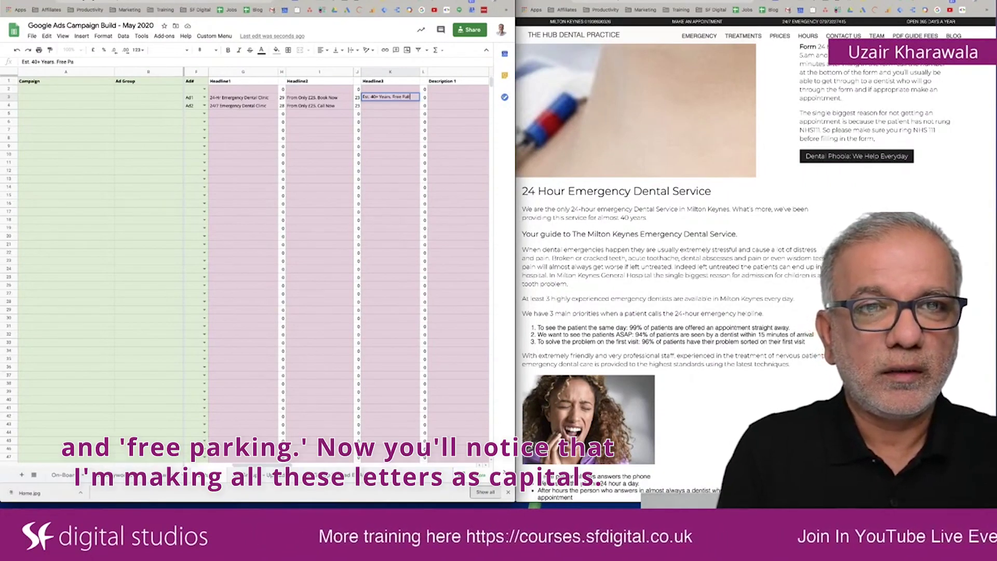
type("rking")
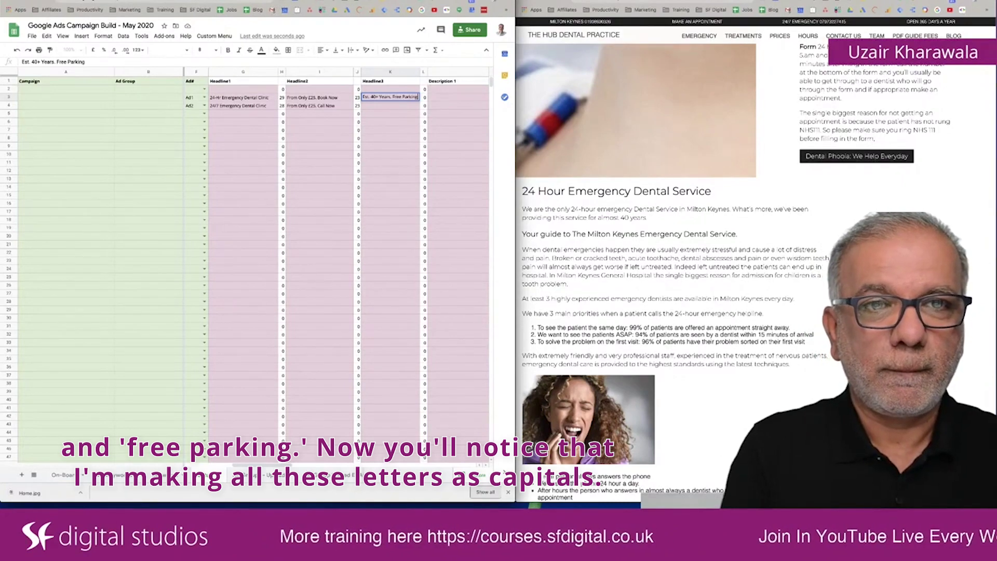
key("Return")
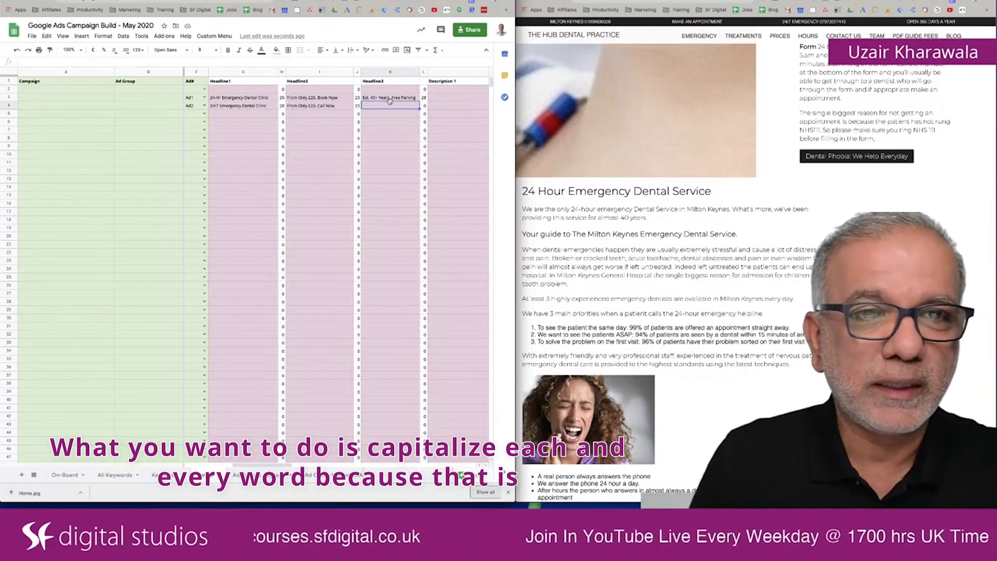
- Enter the reversed variation "Free Parking. Est. 40+ Years." as Headline3 for Ad2
left_click(413, 98)
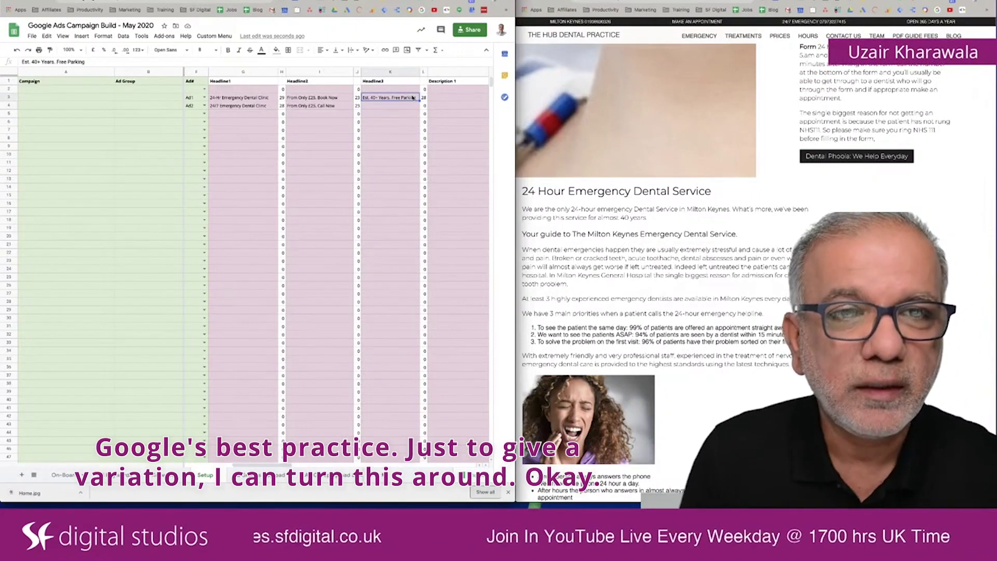
double_click(392, 105)
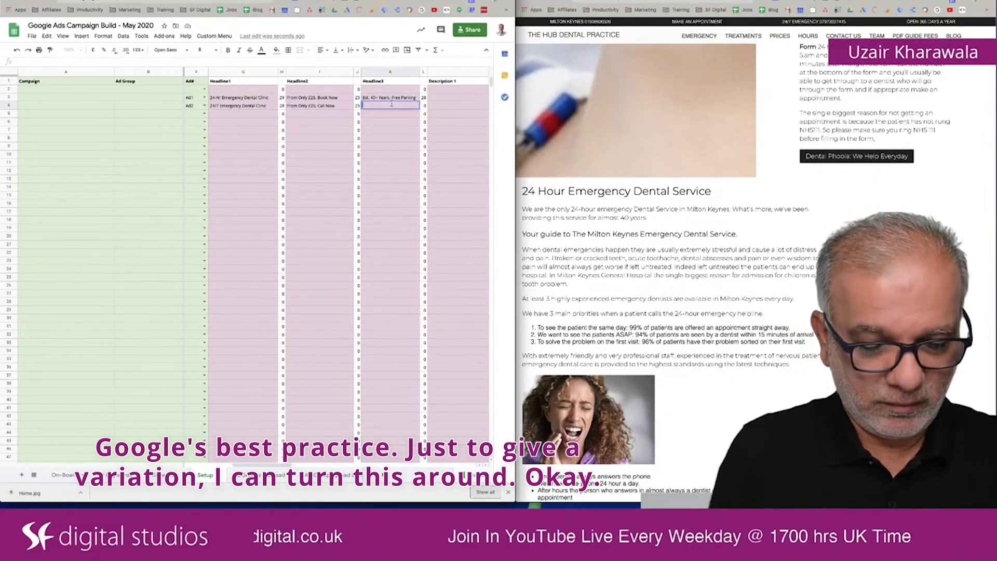
type("Free")
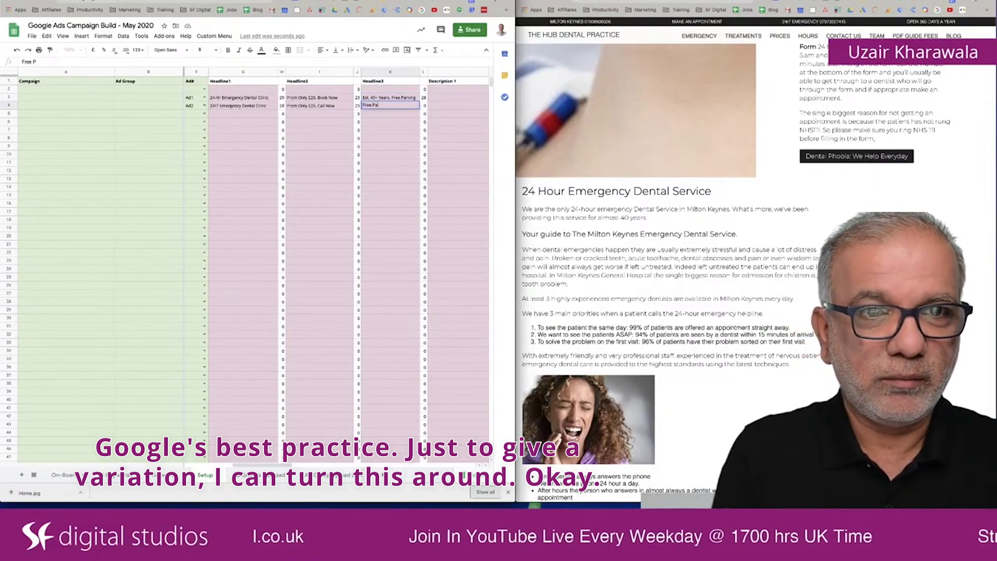
type(" Parking. Est. 40+")
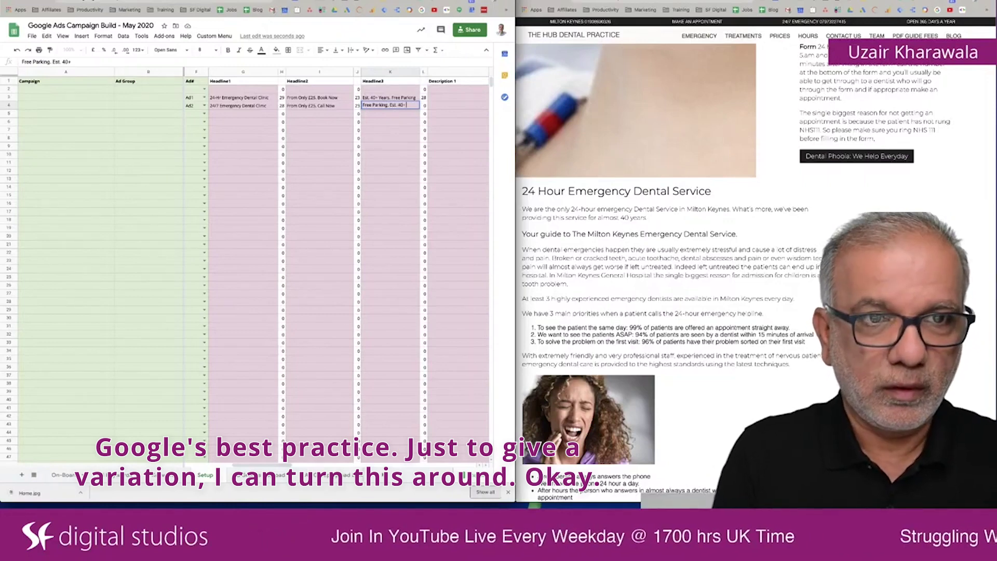
type(" Years.")
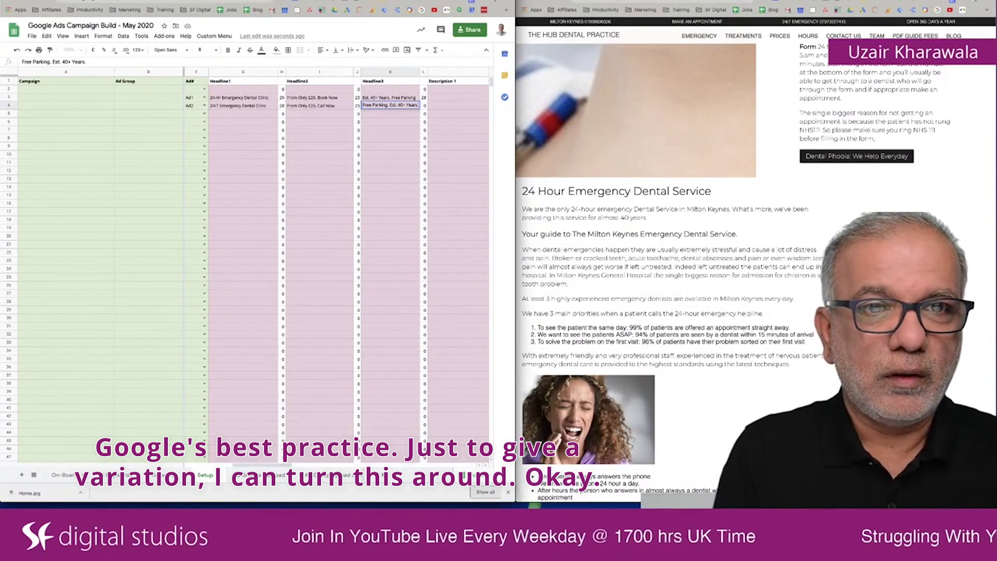
key("Tab")
- Review the rest of the clinic's page and enter "Book Your Emergency Dentist Appointment Today" in Description 1 for Ad1
key("Tab")
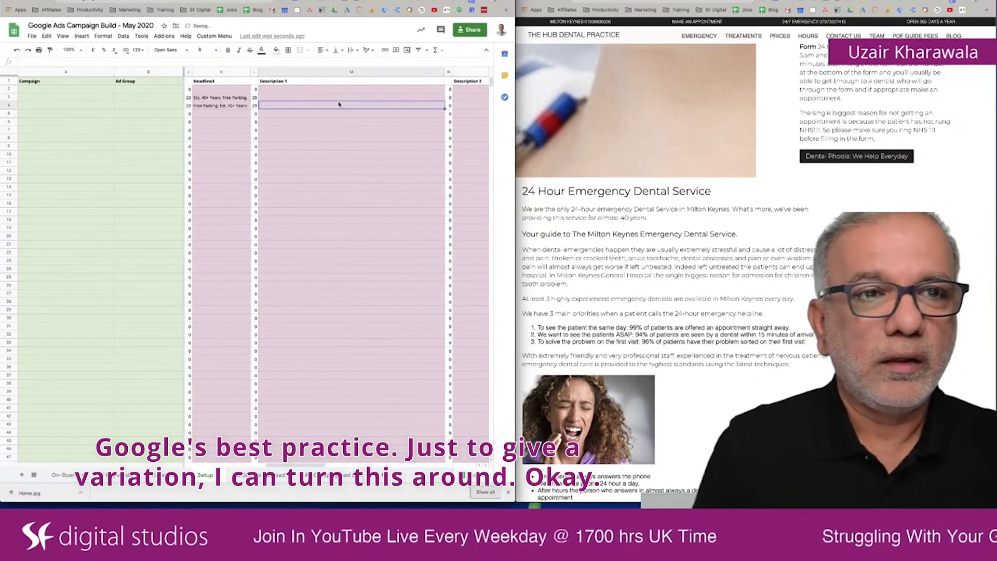
left_click(341, 99)
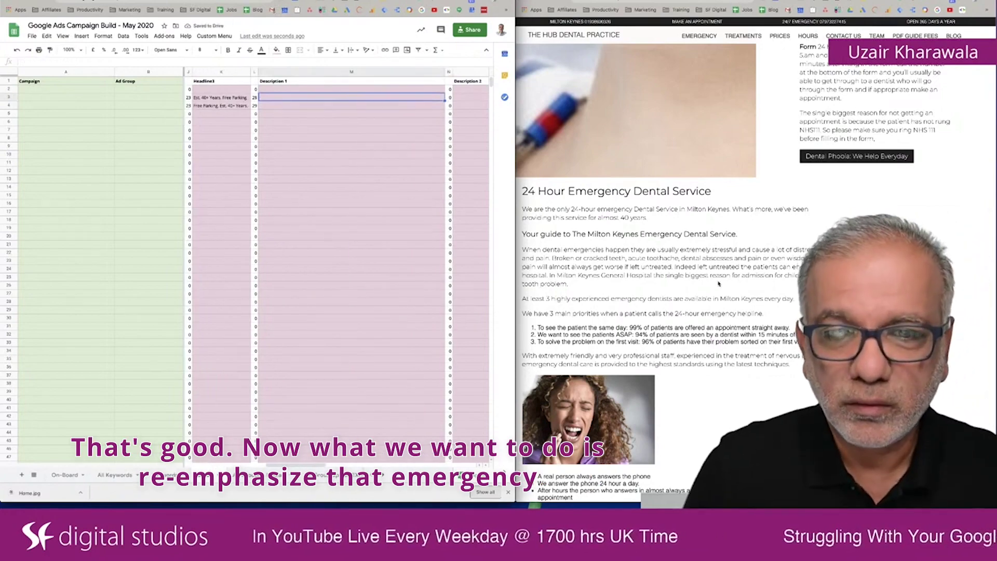
scroll(719, 283, "down", 5)
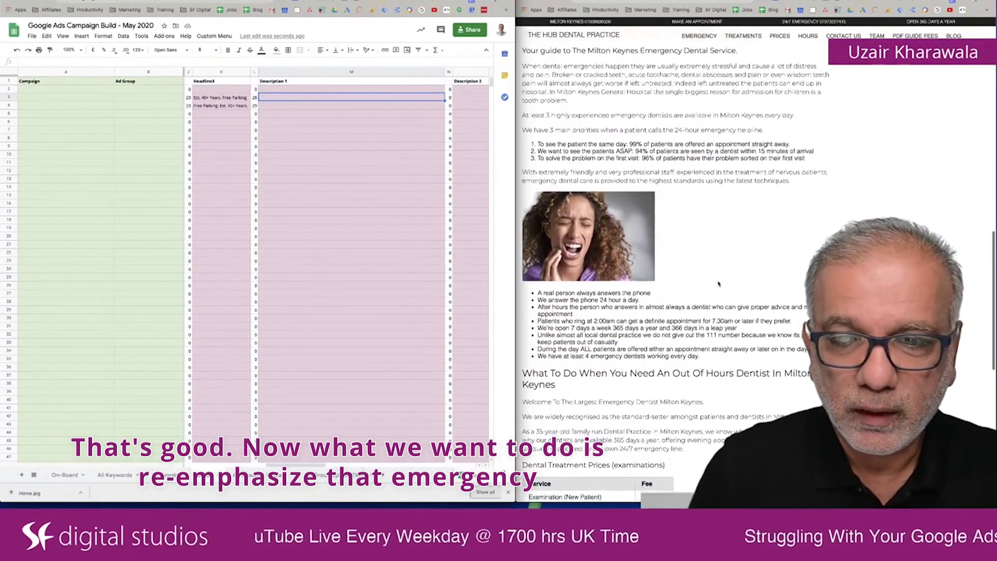
scroll(718, 283, "down", 5)
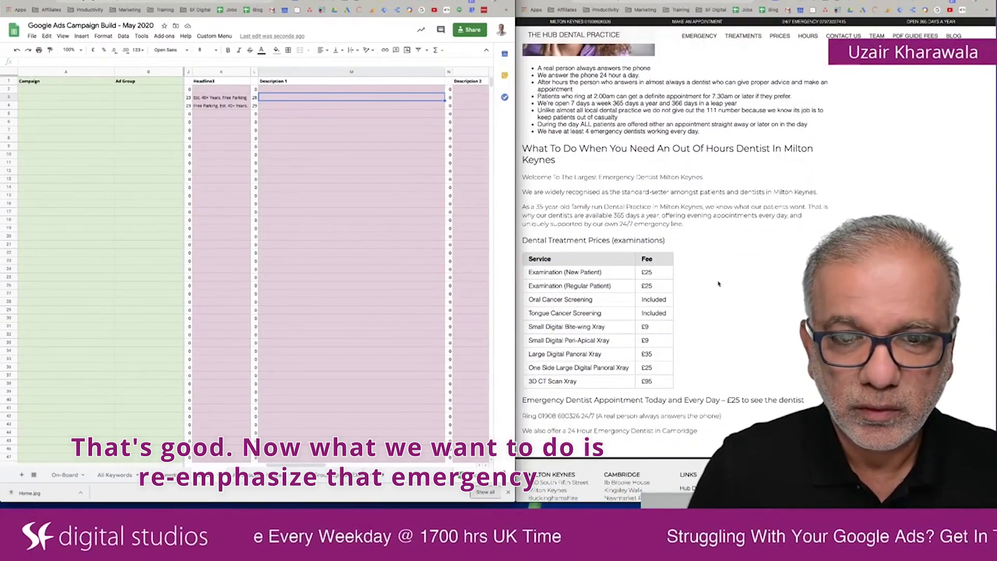
scroll(719, 284, "down", 4)
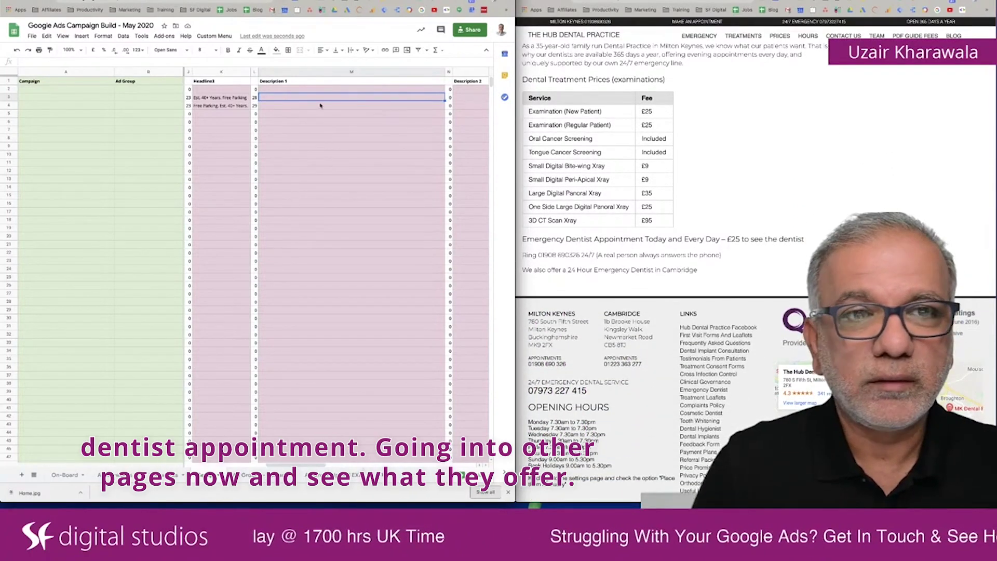
type("Emergen")
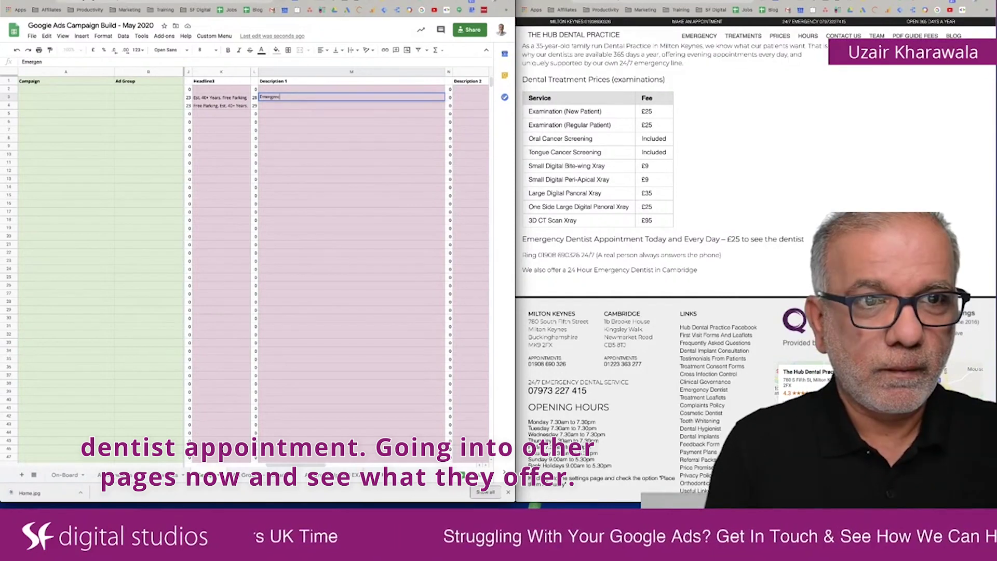
type("cy Dentis")
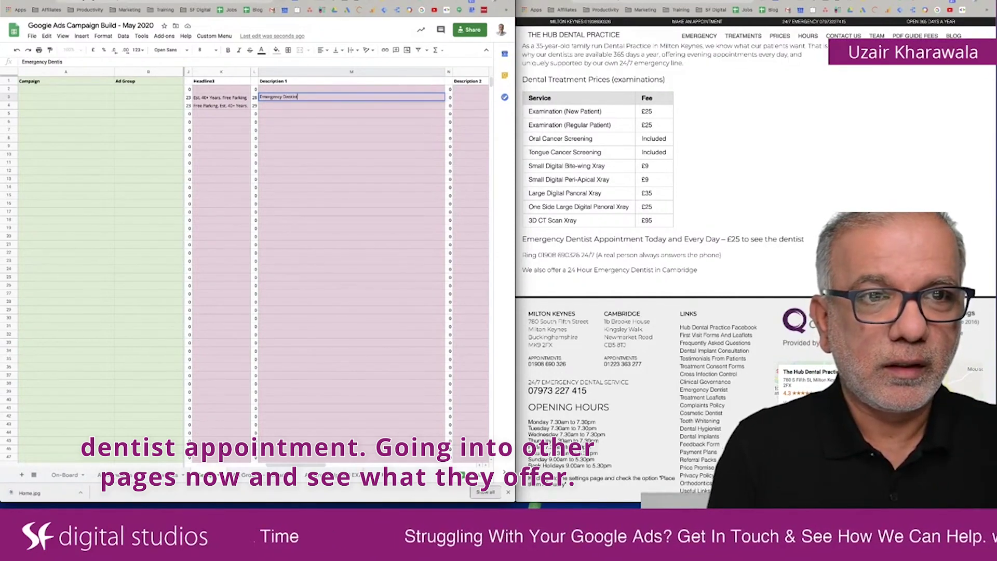
type("t Appointment Today.")
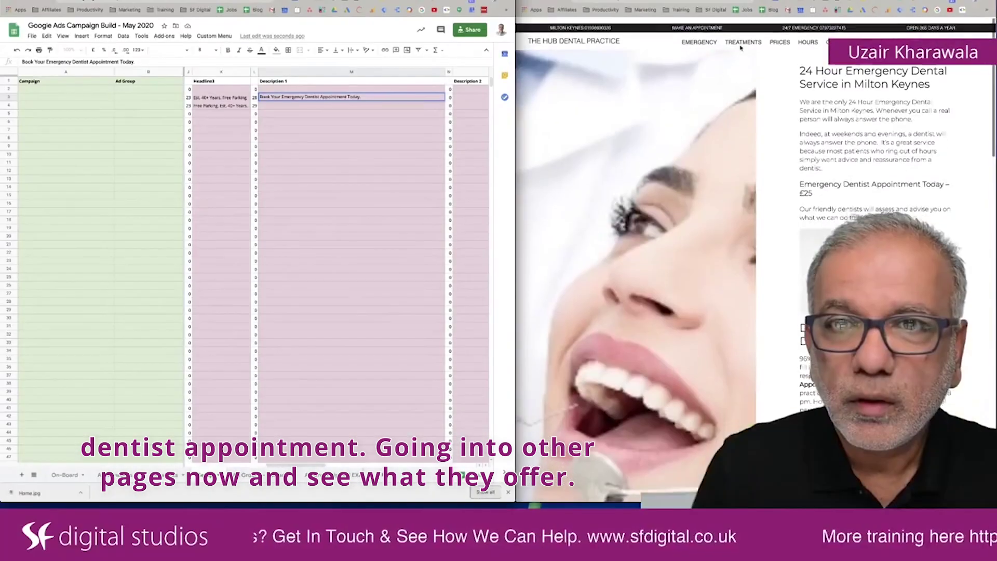
- Open the treatments page of the clinic's website to examine the services it offers
left_click(745, 38)
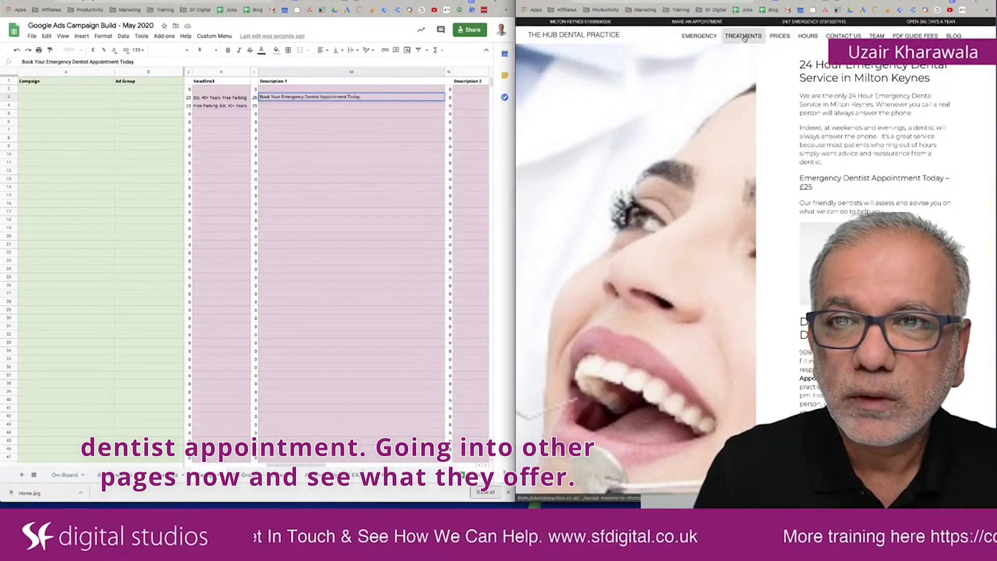